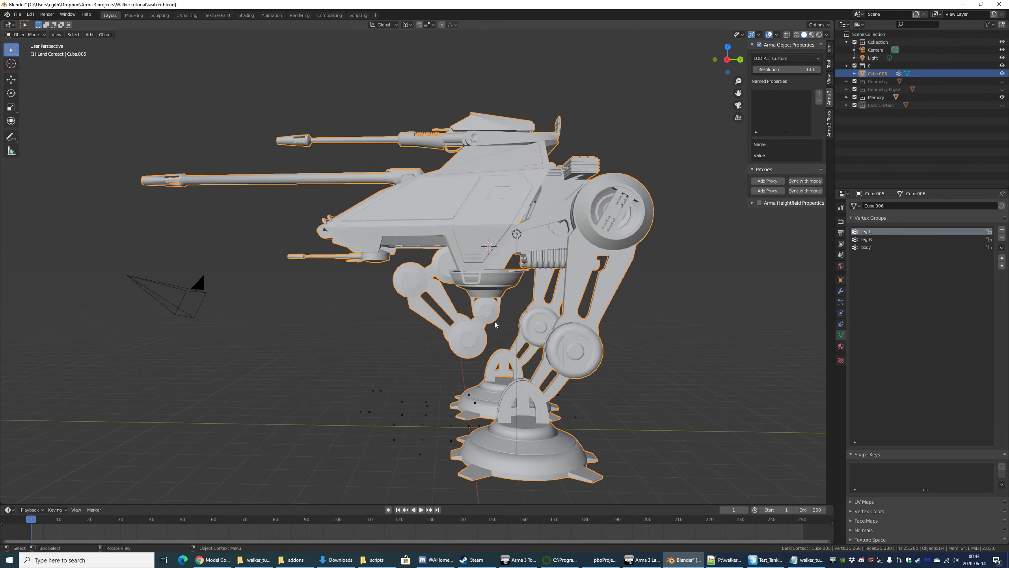
# Inspect the walker from several angles and make the Memory object active
pyautogui.scroll(-3, 509, 328)
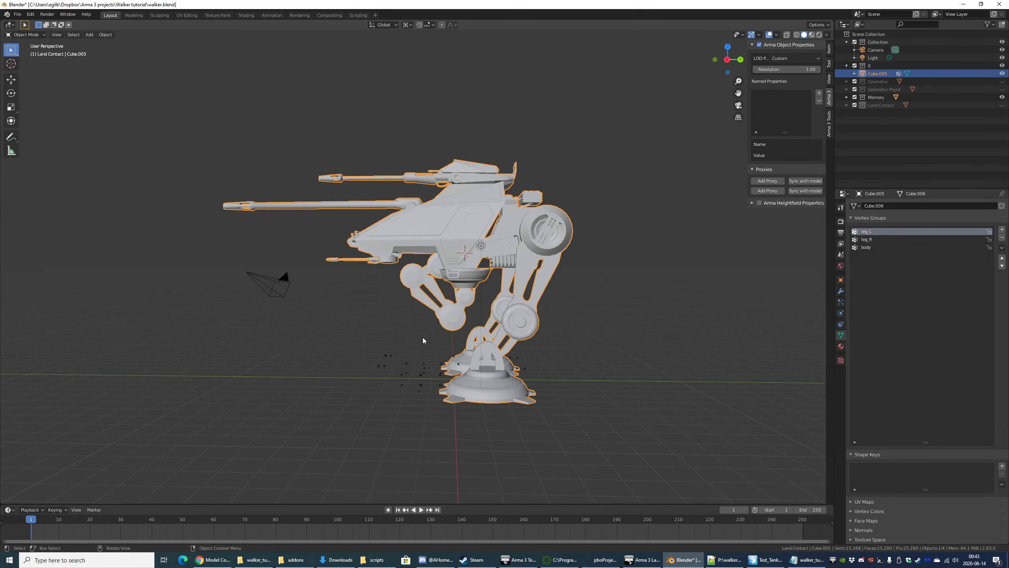
pyautogui.moveTo(422, 340); pyautogui.dragTo(477, 352, button='middle')
pyautogui.scroll(2, 445, 315)
pyautogui.moveTo(446, 315); pyautogui.dragTo(461, 322, button='middle')
pyautogui.press('Tab')
pyautogui.press('Tab')
pyautogui.click(432, 431)
pyautogui.moveTo(433, 430); pyautogui.dragTo(527, 331, button='middle')
# Switch the viewport to Wireframe shading, orbit to a front view and clear the selection
pyautogui.scroll(4, 459, 404)
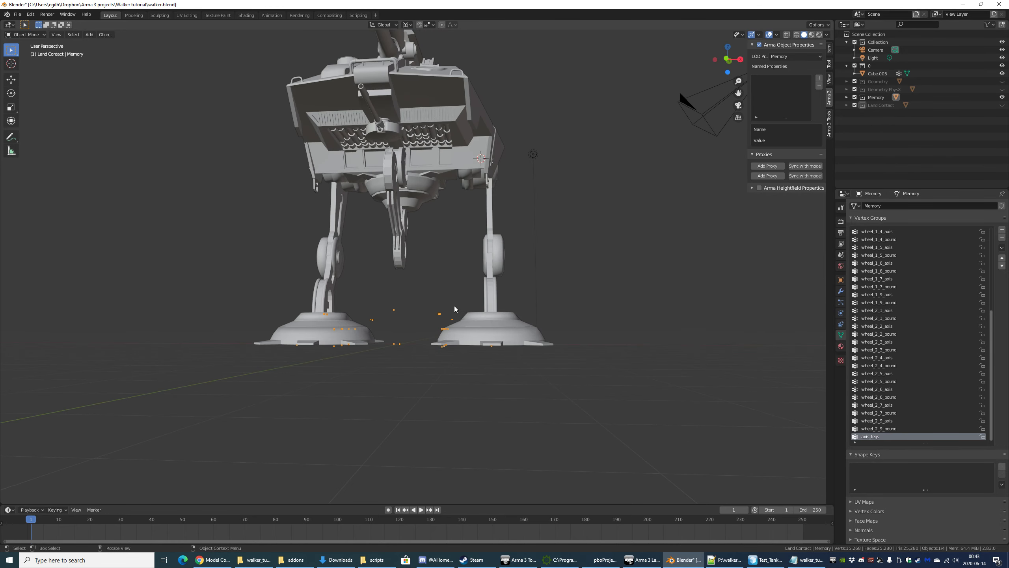
pyautogui.moveTo(454, 306); pyautogui.dragTo(468, 361, button='middle')
pyautogui.scroll(4, 471, 365)
pyautogui.scroll(-4, 423, 363)
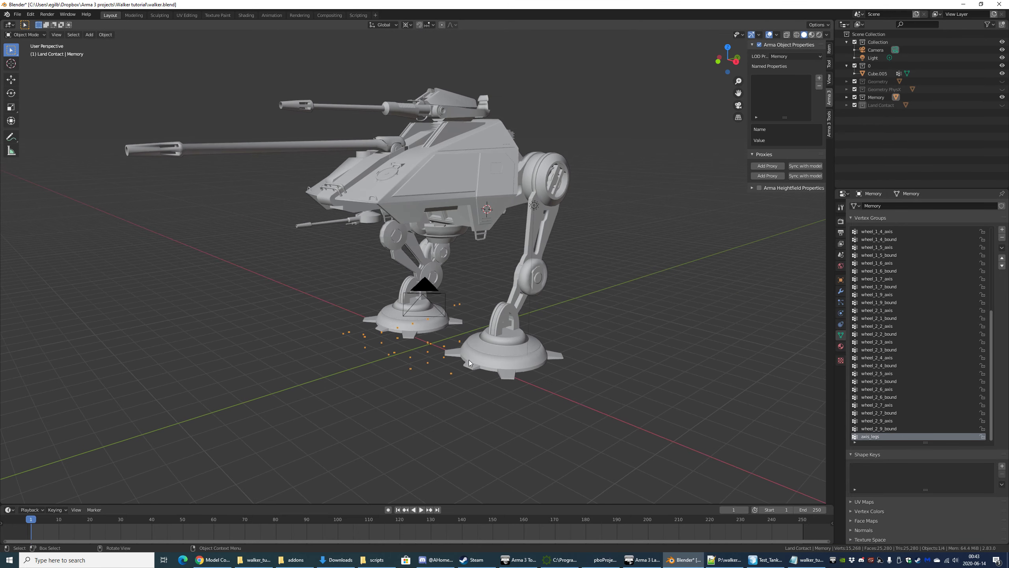
pyautogui.press('z')
pyautogui.click(397, 349)
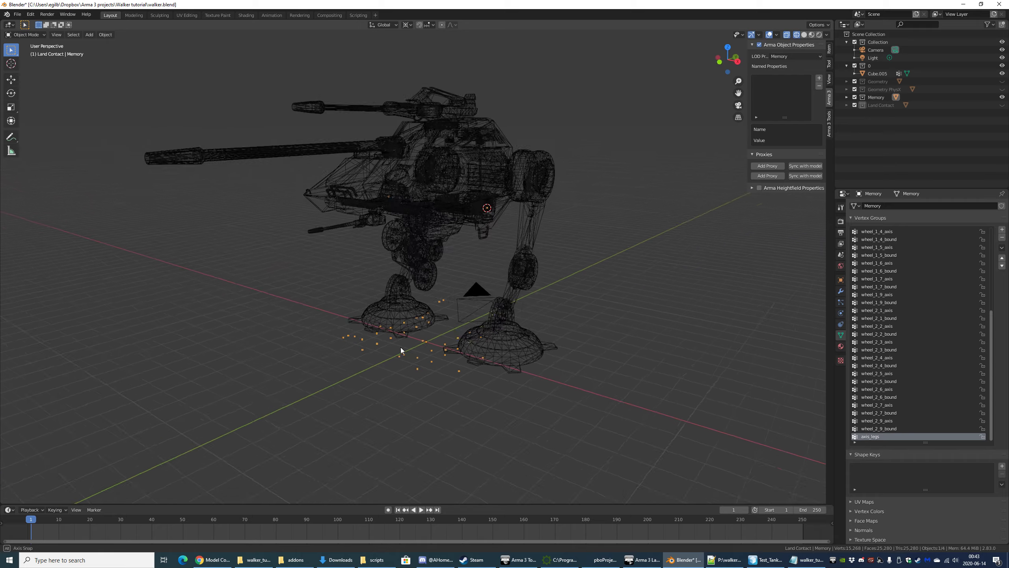
pyautogui.moveTo(401, 347)
pyautogui.mouseDown(button='middle')
pyautogui.moveTo(439, 387)
pyautogui.moveTo(444, 354)
pyautogui.mouseUp(button='middle')
pyautogui.press('a')
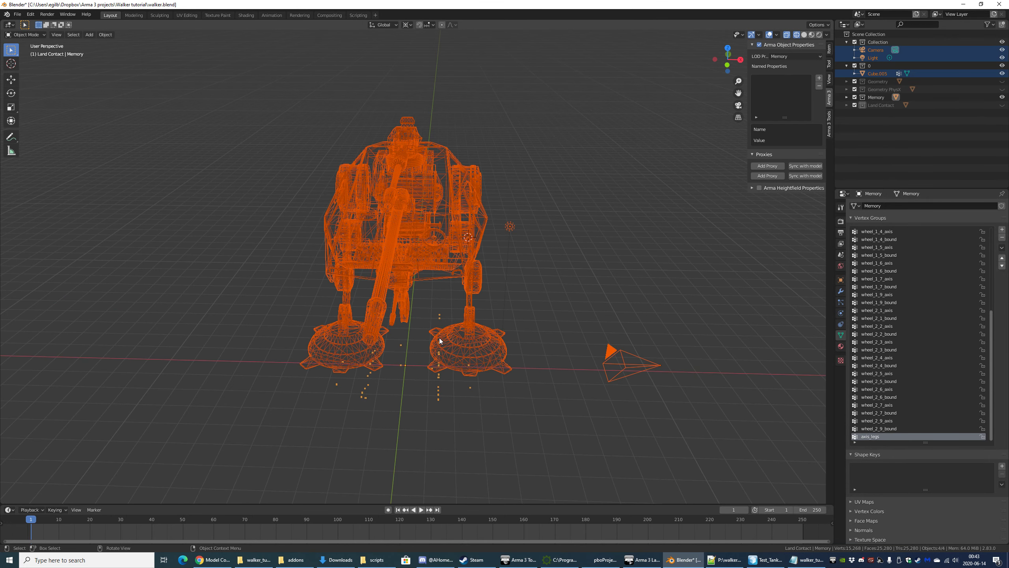
pyautogui.hotkey('alt', 'a')
# Inspect the Memory points in Edit Mode by selecting them around the hull
pyautogui.press('Tab')
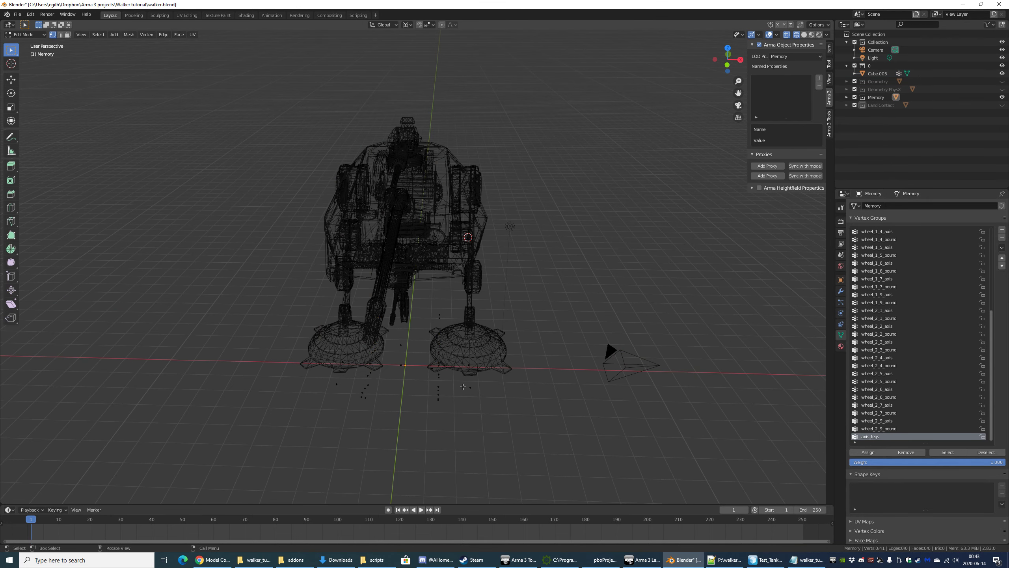
pyautogui.press('a')
pyautogui.moveTo(520, 192); pyautogui.dragTo(306, 267)
pyautogui.moveTo(437, 314); pyautogui.dragTo(531, 372, button='middle')
pyautogui.press('Tab')
# Select the walker mesh Cube.005 and enter Edit Mode with nothing selected
pyautogui.click(538, 373)
pyautogui.scroll(-2, 539, 373)
pyautogui.press('Tab')
pyautogui.press('a')
pyautogui.press('a')
pyautogui.scroll(1, 502, 369)
pyautogui.scroll(1, 532, 372)
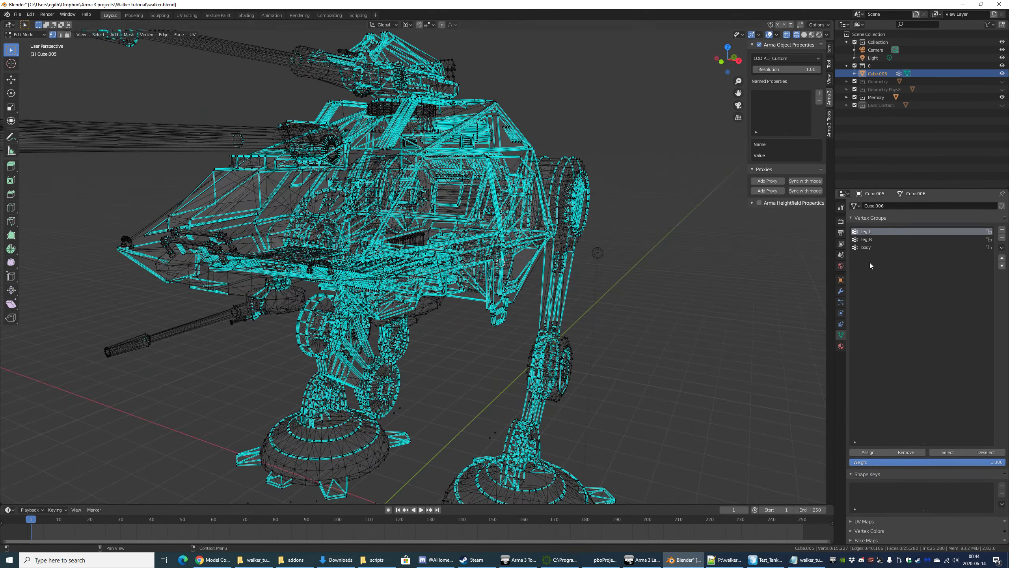
# Select the leg_L vertices, test an X-axis rotation, cancel it and leave Edit Mode
pyautogui.click(940, 454)
pyautogui.scroll(-2, 676, 392)
pyautogui.moveTo(676, 392); pyautogui.dragTo(654, 417, button='middle')
pyautogui.press('r')
pyautogui.press('x')
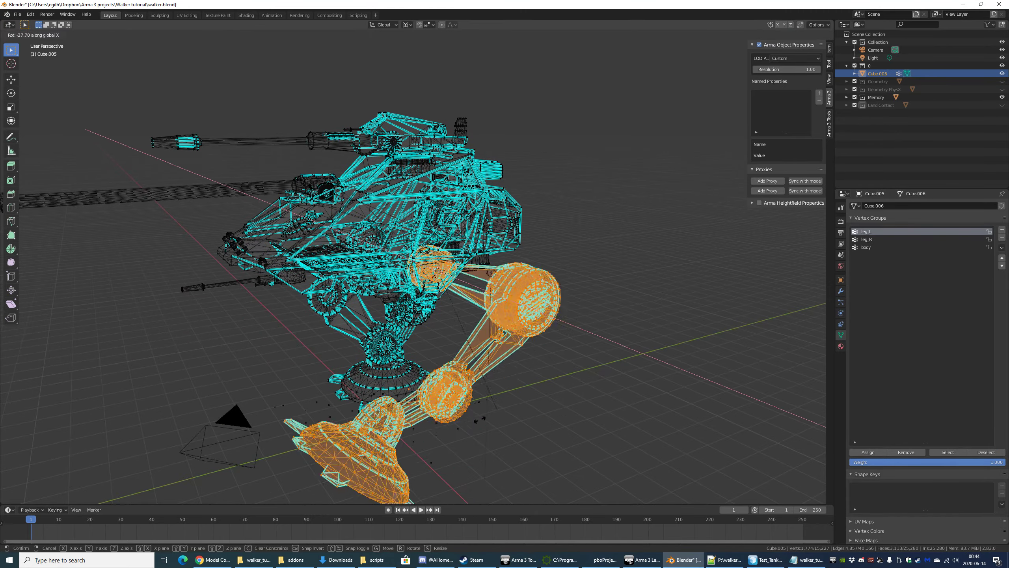
pyautogui.rightClick(550, 334)
pyautogui.scroll(-4, 550, 334)
pyautogui.moveTo(545, 338); pyautogui.dragTo(468, 350, button='middle')
pyautogui.scroll(2, 527, 375)
pyautogui.press('Tab')
pyautogui.press('Tab')
# Check the leg_L and leg_R vertex groups by selecting each one's vertices
pyautogui.hotkey('alt', 'a')
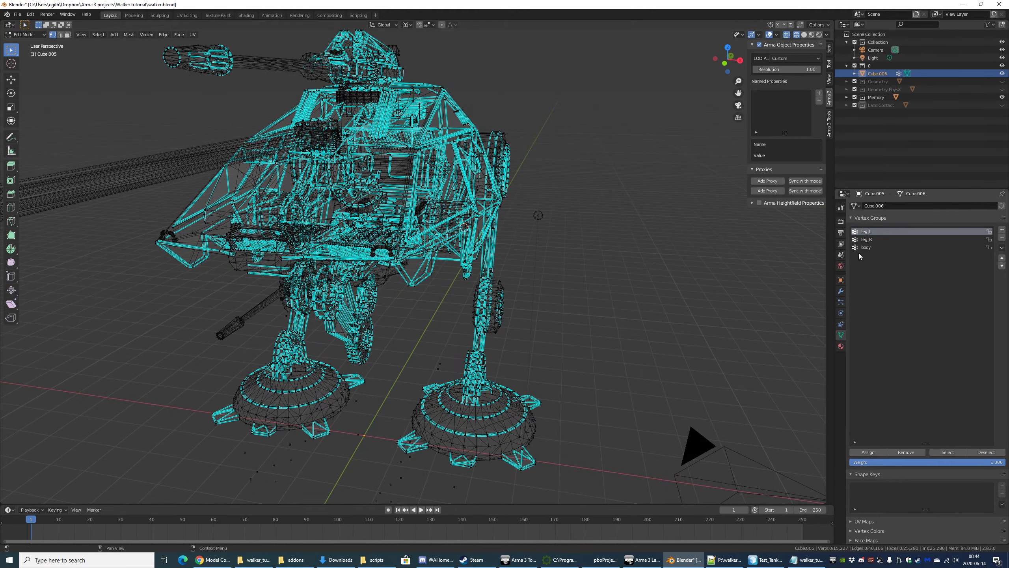
pyautogui.click(940, 453)
pyautogui.moveTo(636, 437); pyautogui.dragTo(802, 329, button='middle')
pyautogui.click(884, 257)
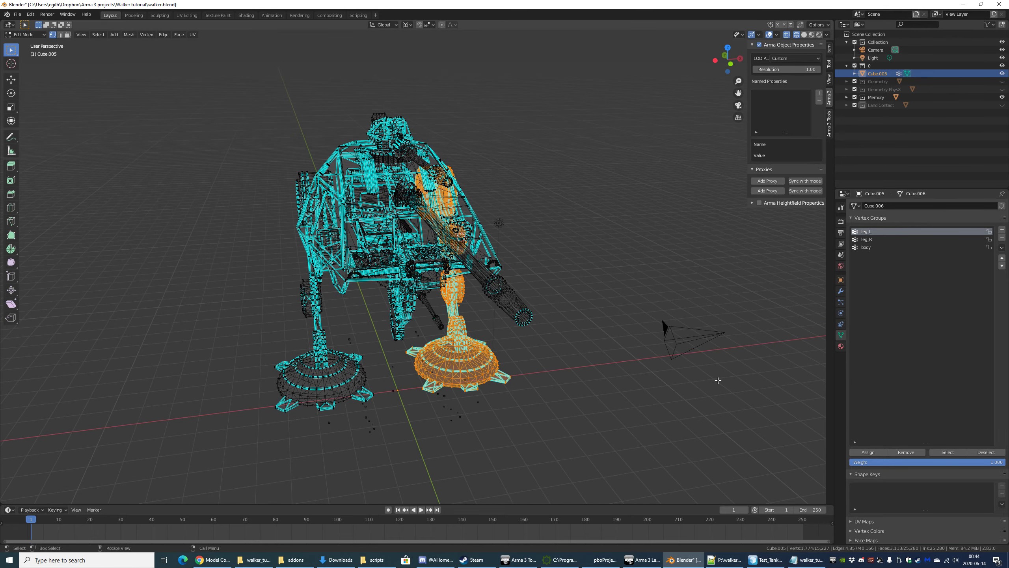
pyautogui.click(883, 240)
pyautogui.hotkey('alt', 'a')
pyautogui.click(939, 453)
pyautogui.moveTo(604, 440); pyautogui.dragTo(568, 436, button='middle')
# Check the body vertex group's vertices, then return to Object Mode
pyautogui.hotkey('alt', 'a')
pyautogui.click(888, 248)
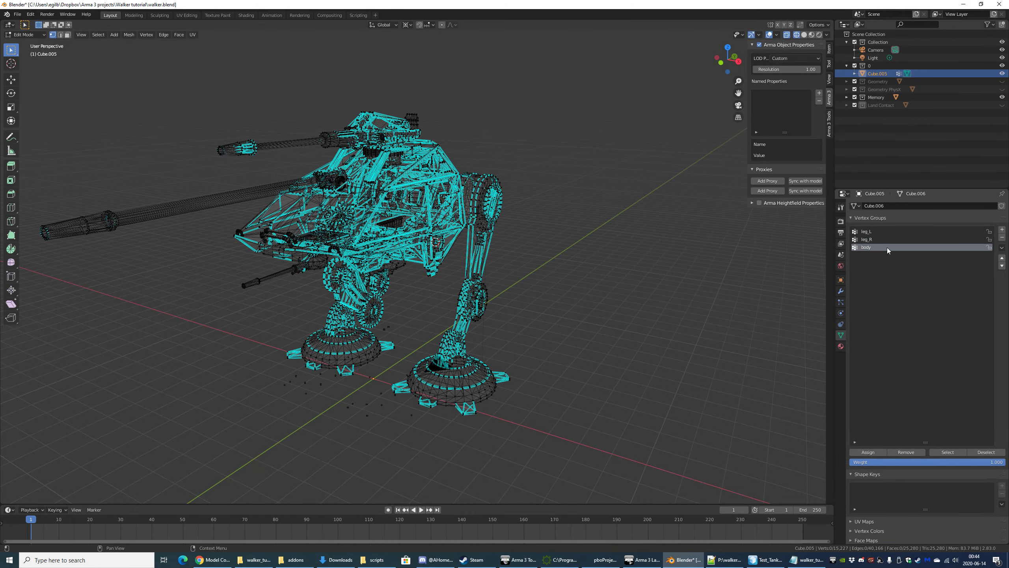
pyautogui.click(945, 453)
pyautogui.moveTo(574, 411)
pyautogui.mouseDown(button='middle')
pyautogui.moveTo(628, 388)
pyautogui.moveTo(564, 397)
pyautogui.mouseUp(button='middle')
pyautogui.hotkey('alt', 'a')
pyautogui.press('Tab')
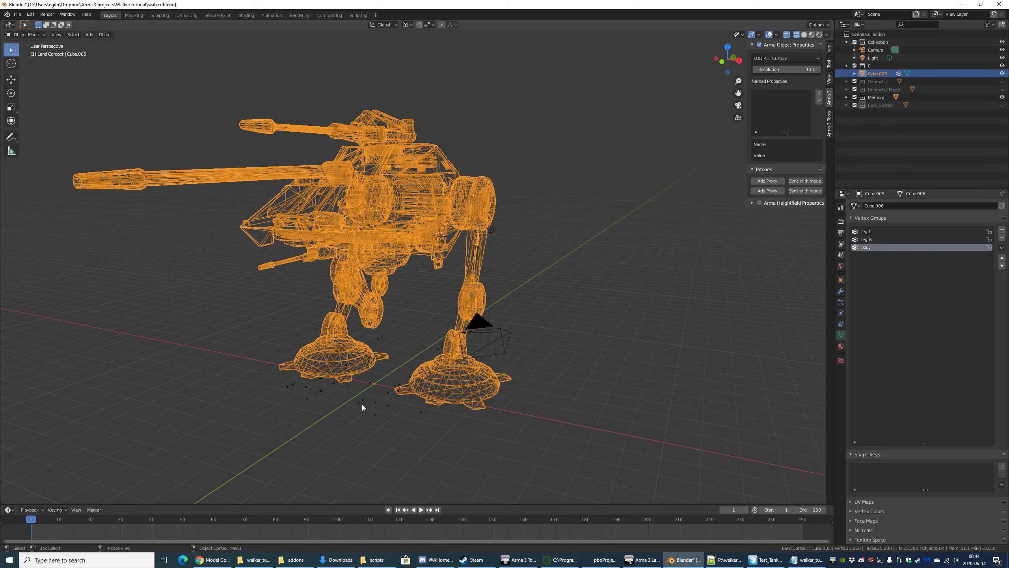
# Make the Memory object active, rename its new vertex group to axis_legs and make it current
pyautogui.click(362, 404)
pyautogui.scroll(4, 417, 404)
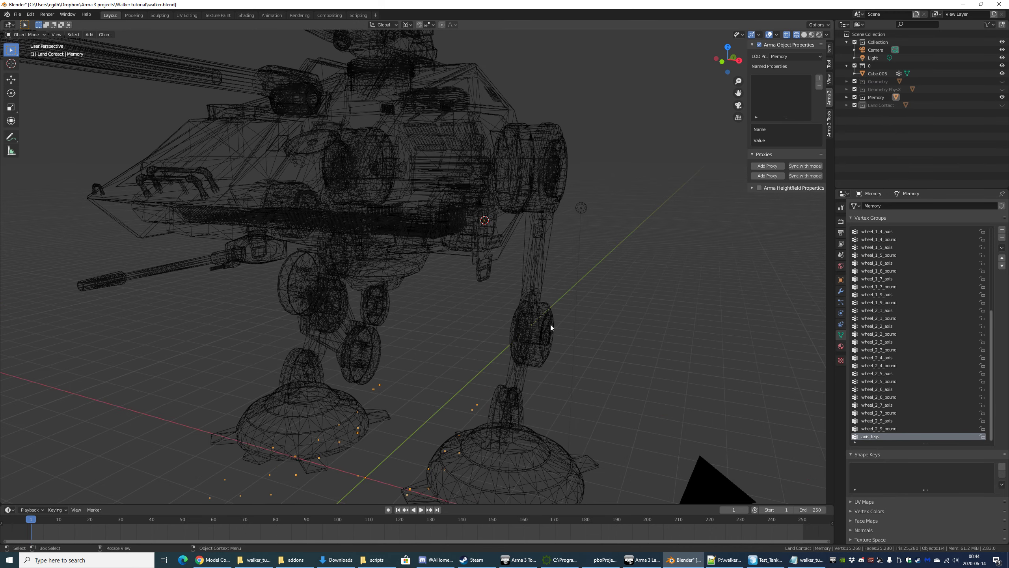
pyautogui.scroll(-4, 554, 330)
pyautogui.moveTo(561, 333); pyautogui.dragTo(569, 338, button='middle')
pyautogui.scroll(3, 569, 338)
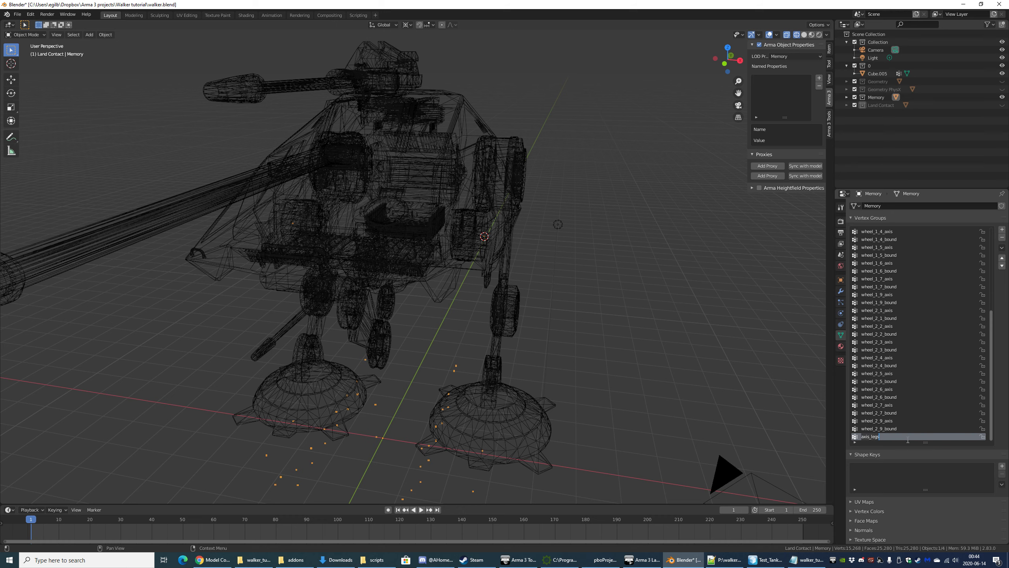
pyautogui.write('xis_legs')
pyautogui.click(880, 412)
pyautogui.click(605, 421)
pyautogui.click(909, 437)
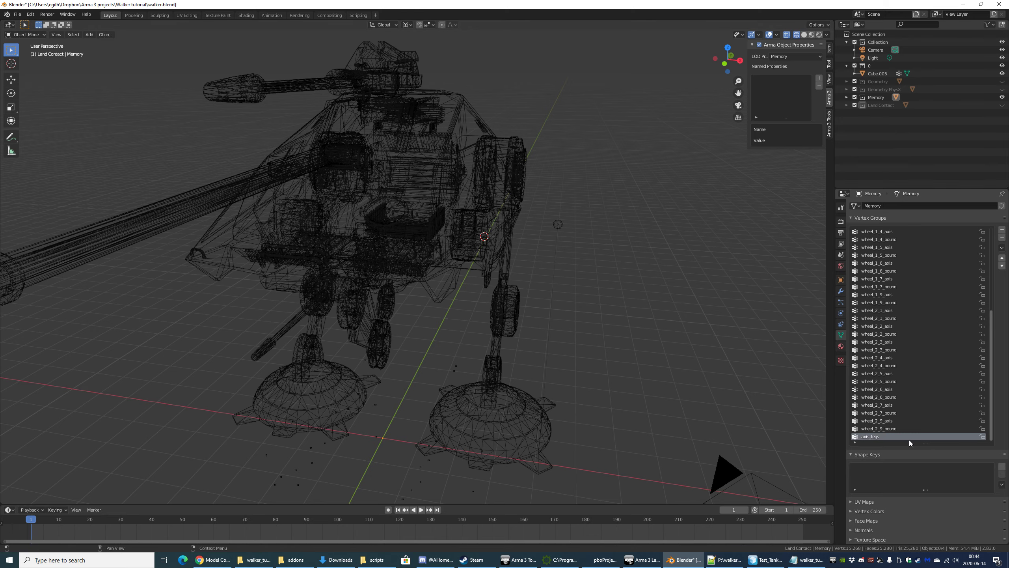
# Briefly enter Edit Mode on the Memory points, then return to Object Mode
pyautogui.press('Tab')
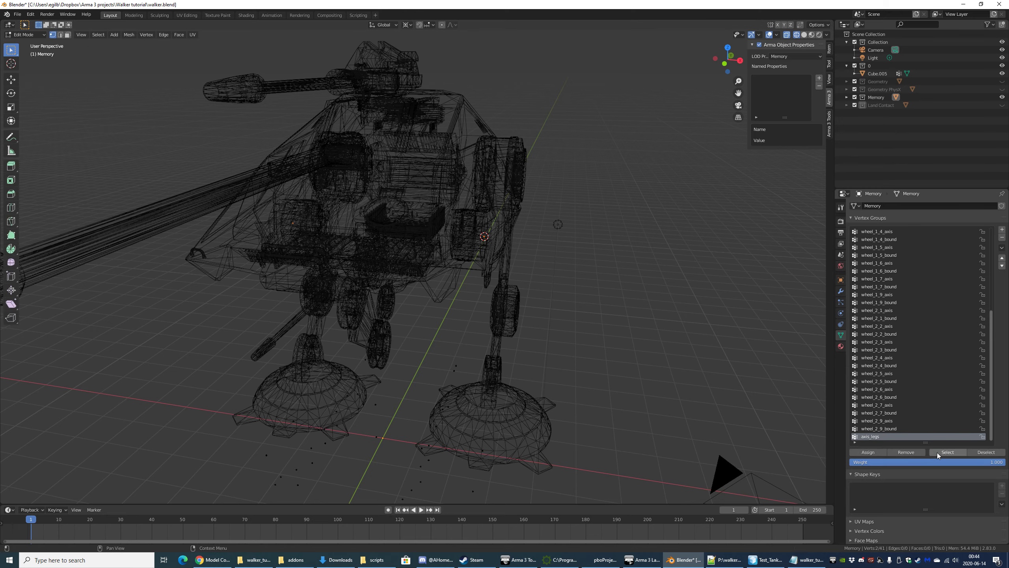
pyautogui.press('Tab')
pyautogui.moveTo(576, 360); pyautogui.dragTo(511, 354, button='middle')
pyautogui.scroll(-3, 509, 350)
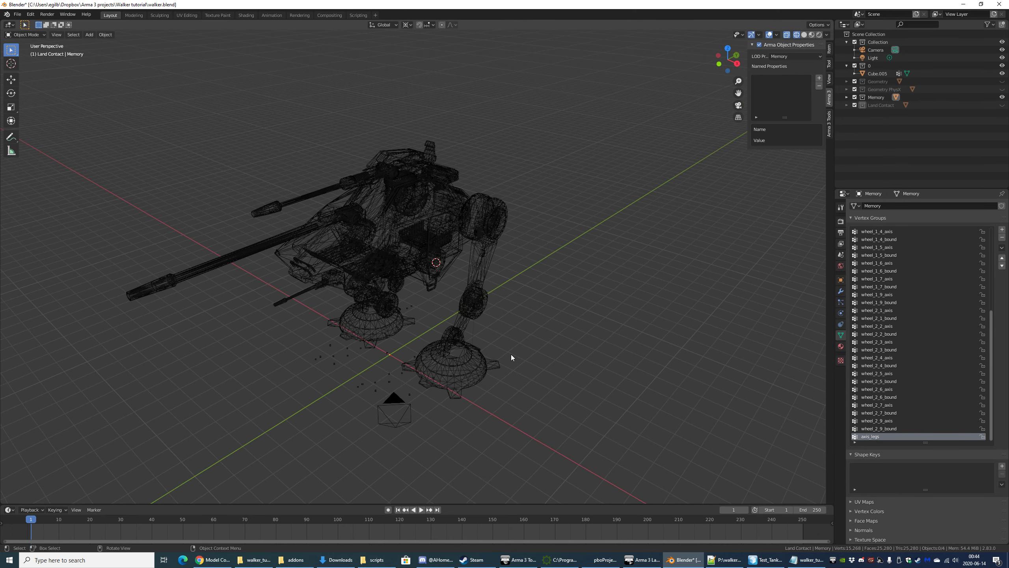
pyautogui.scroll(3, 513, 358)
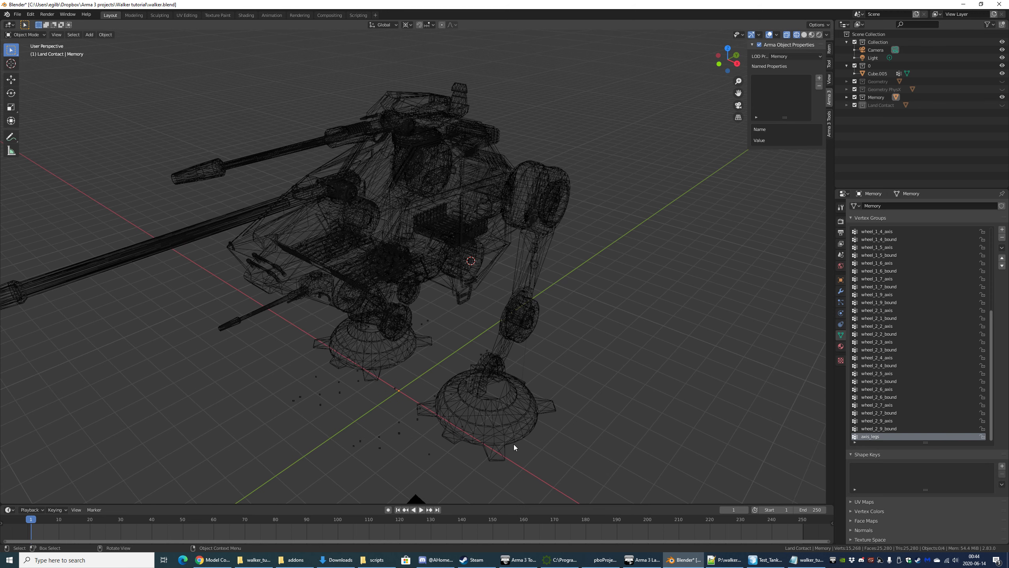
# Bring Notepad++ forward and compare CfgVehicles.hpp with model.cfg
pyautogui.click(726, 562)
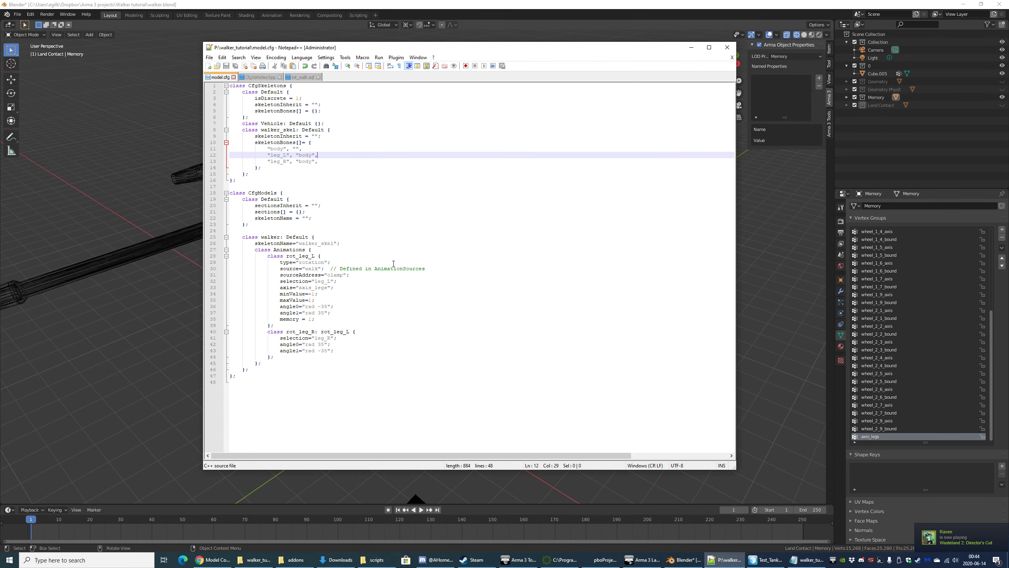
pyautogui.moveTo(334, 48); pyautogui.dragTo(233, 90)
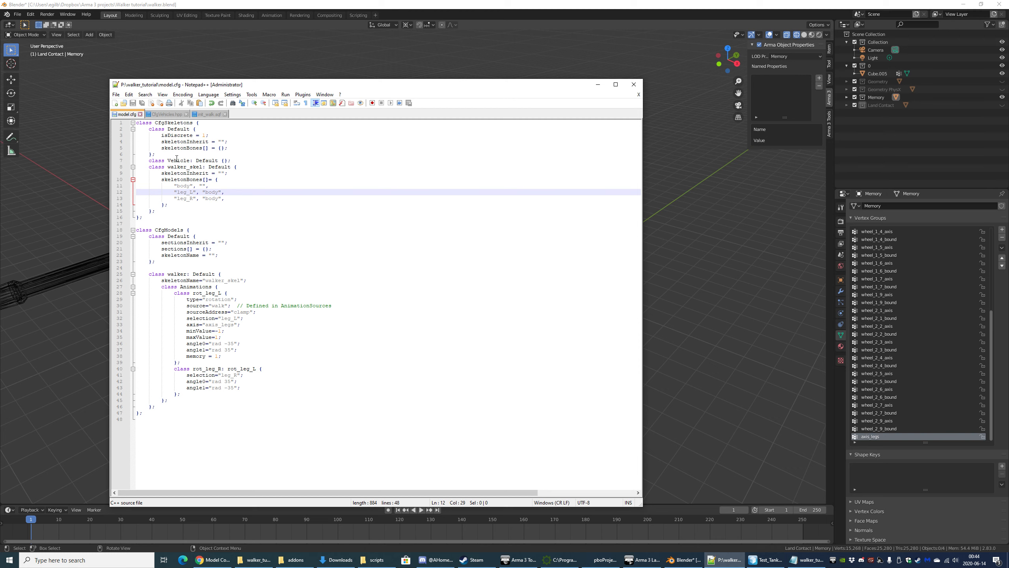
pyautogui.click(184, 115)
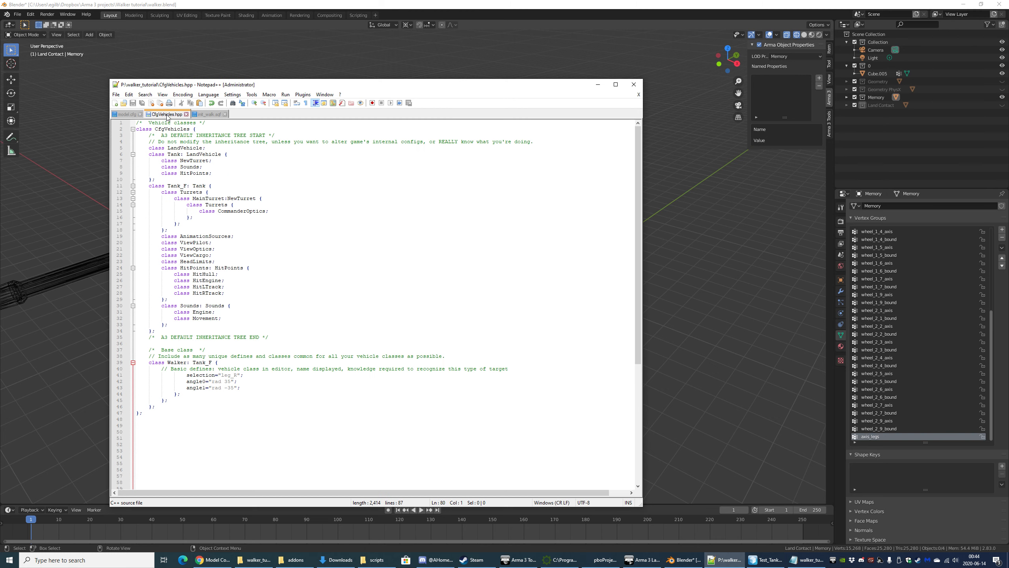
pyautogui.click(131, 115)
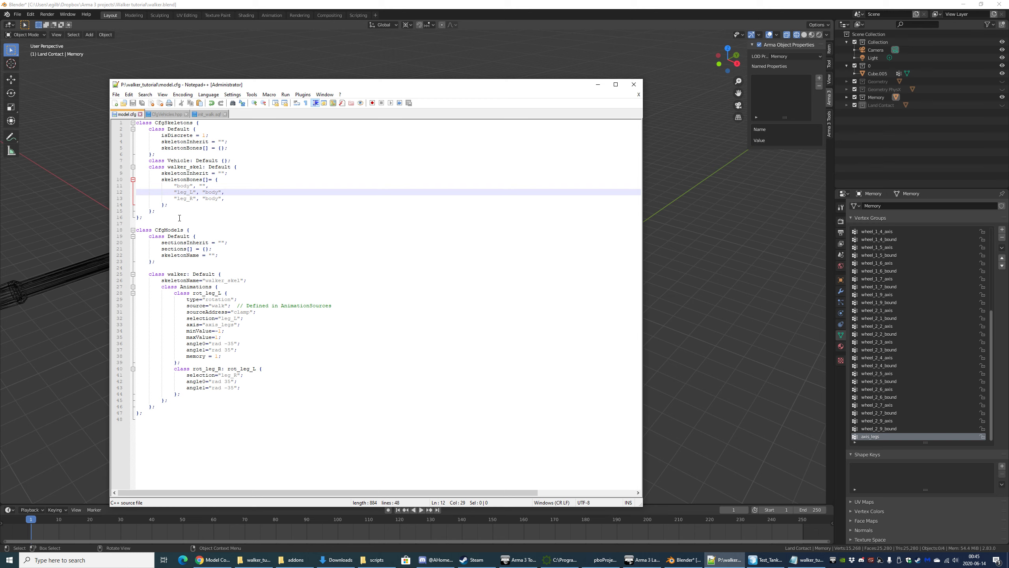
# Highlight the skeletonBones block and the rot_leg_L and rot_leg_R classes in model.cfg
pyautogui.moveTo(168, 205); pyautogui.dragTo(156, 181)
pyautogui.click(225, 212)
pyautogui.click(188, 205)
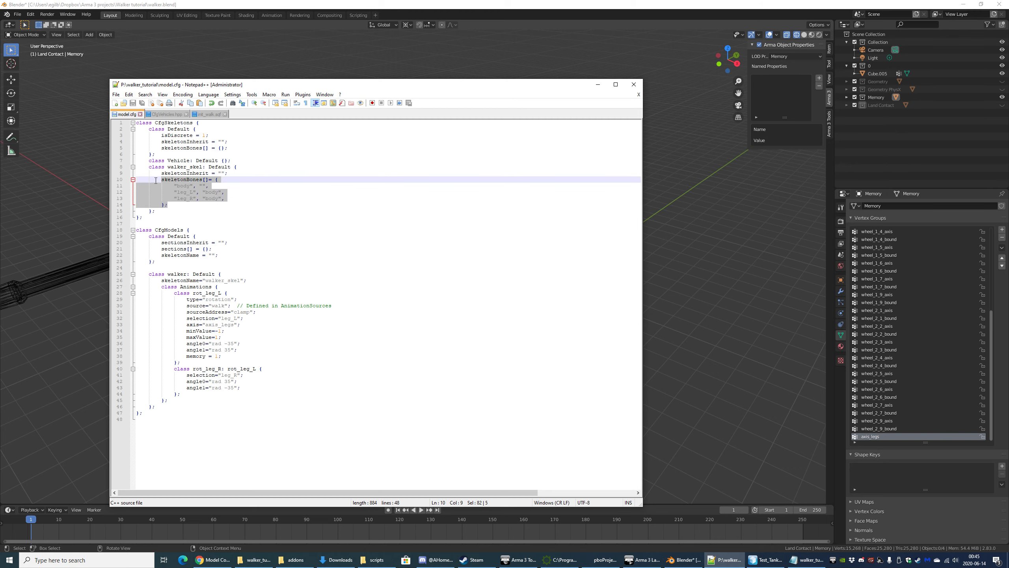
pyautogui.click(196, 209)
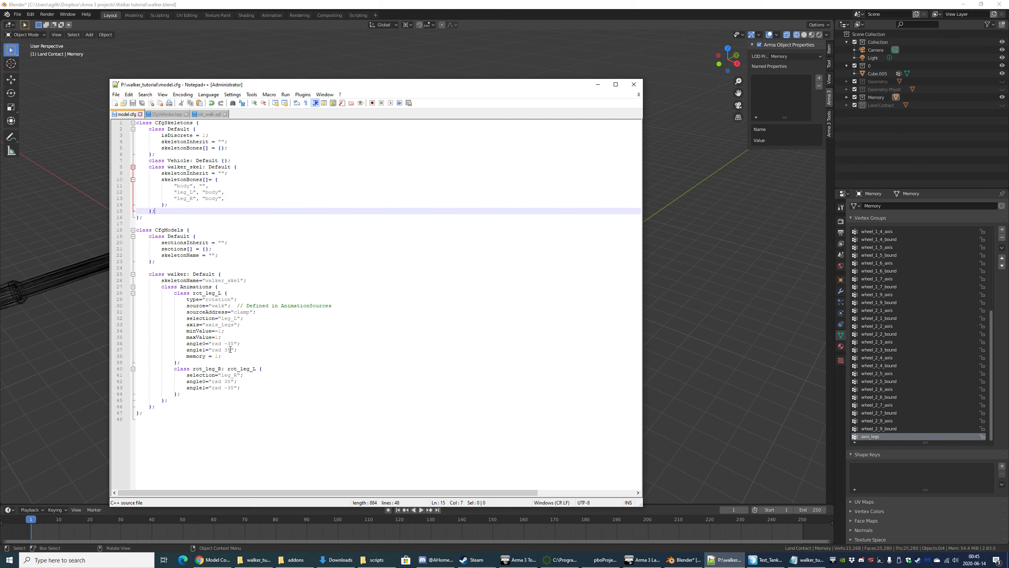
pyautogui.moveTo(185, 394); pyautogui.dragTo(159, 293)
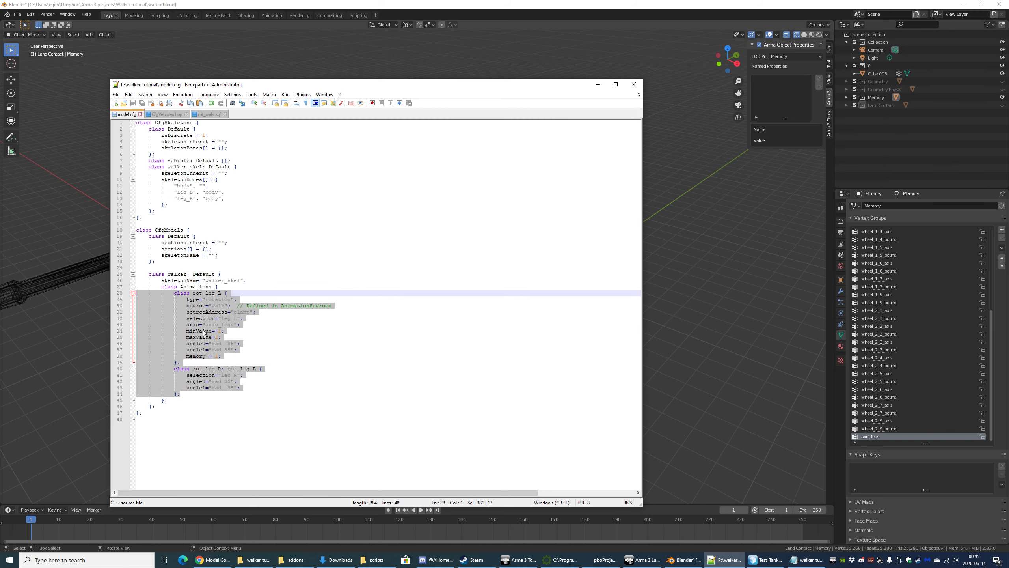
pyautogui.click(275, 353)
pyautogui.moveTo(182, 394); pyautogui.dragTo(154, 292)
pyautogui.click(213, 324)
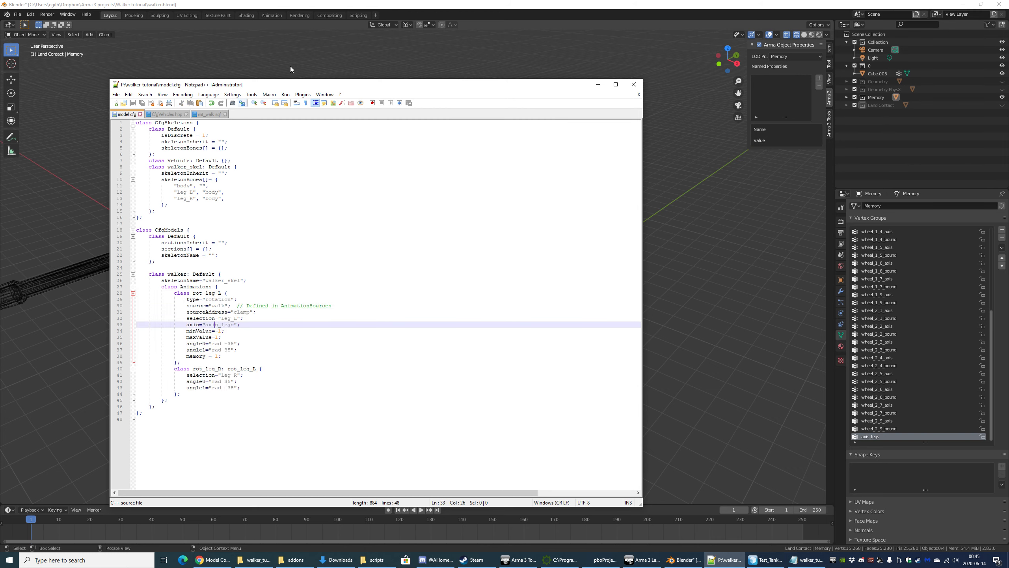
# Review the init_walk.sqf walk script, then return to model.cfg
pyautogui.moveTo(286, 85); pyautogui.dragTo(213, 93)
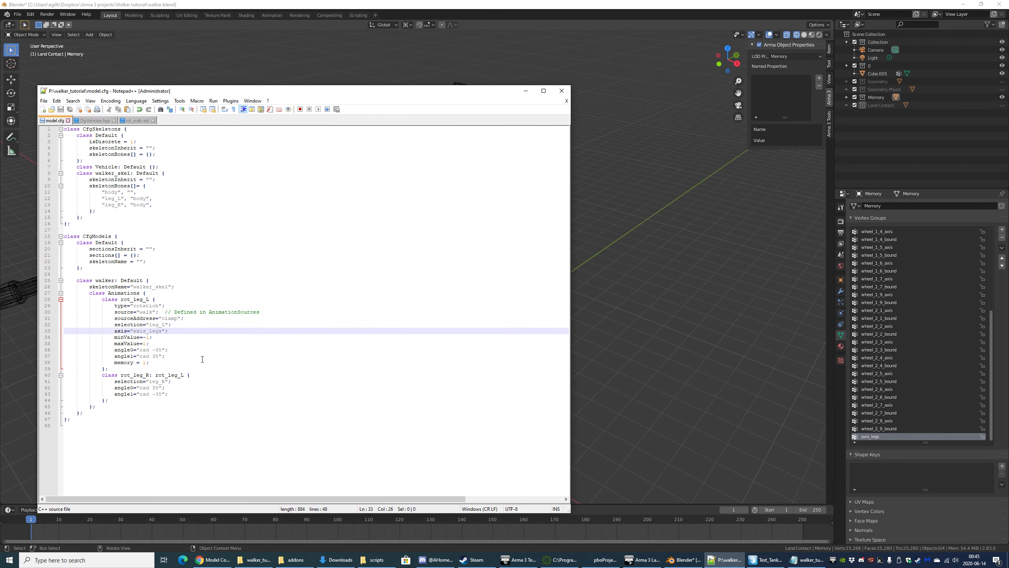
pyautogui.click(128, 121)
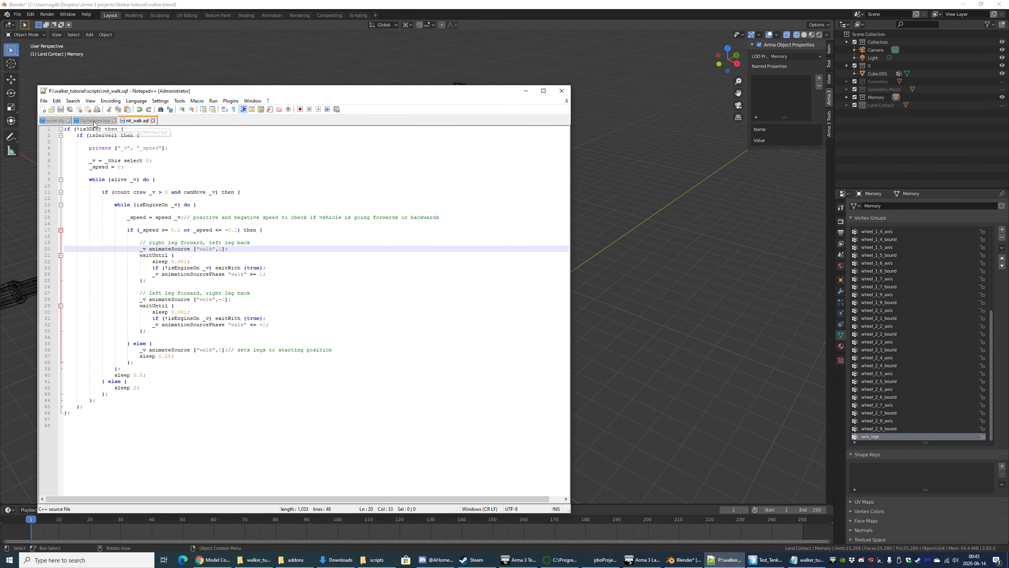
pyautogui.click(52, 120)
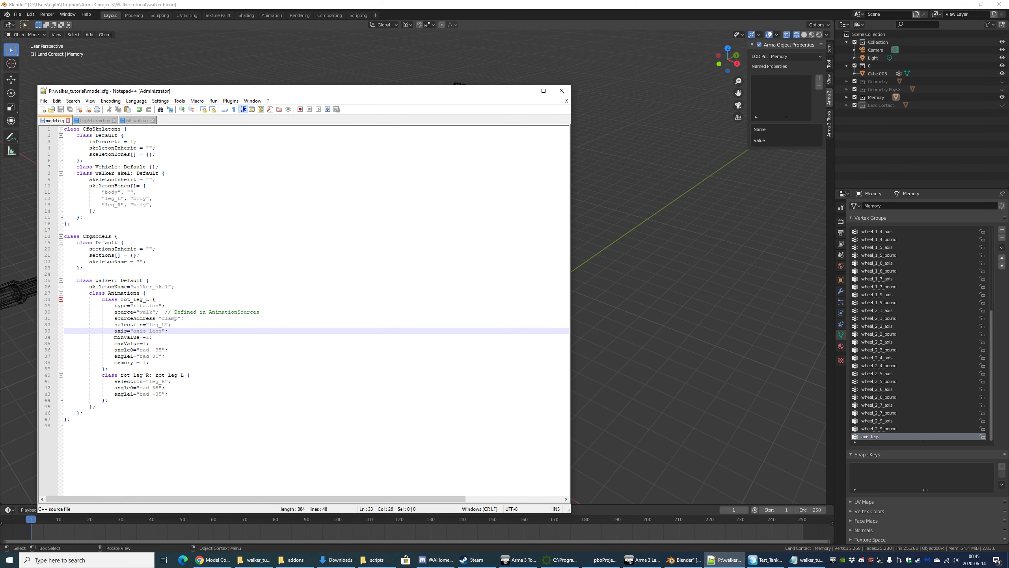
# Preview Test_Tank_01.p3d in Buldozer via View > Viewers, orbit it, then close the viewer
pyautogui.click(767, 559)
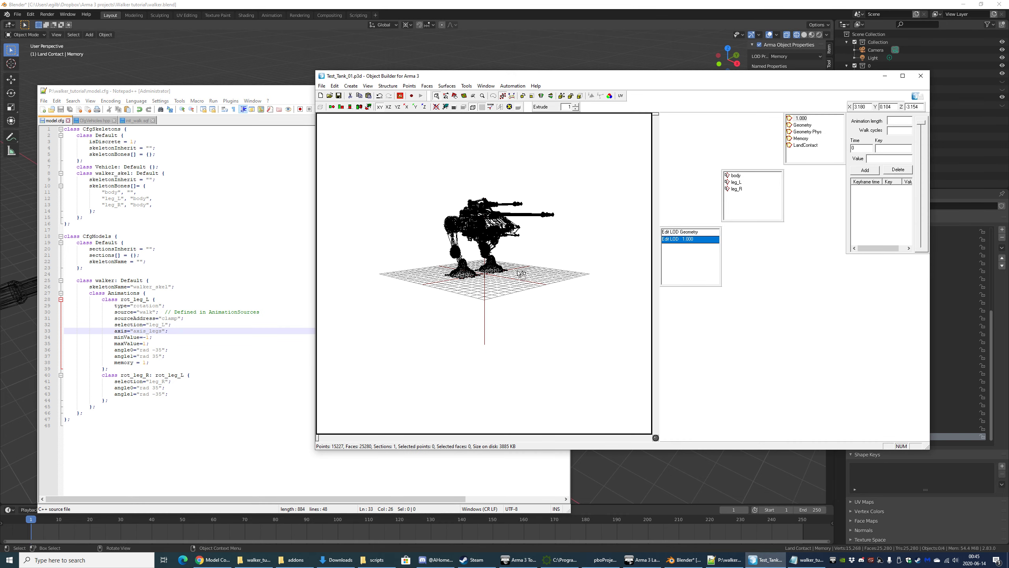
pyautogui.scroll(3, 519, 273)
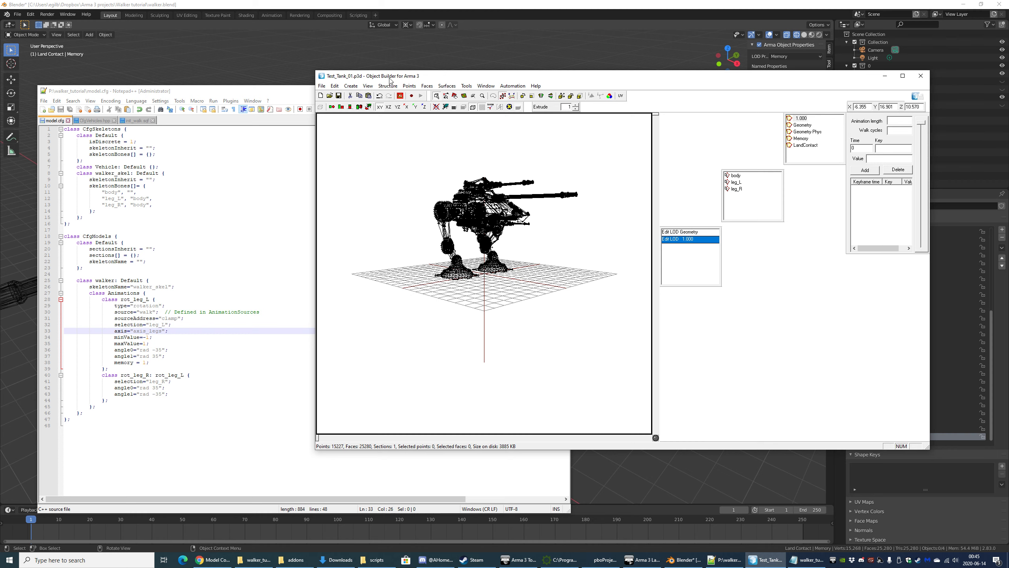
pyautogui.click(368, 86)
pyautogui.moveTo(413, 97)
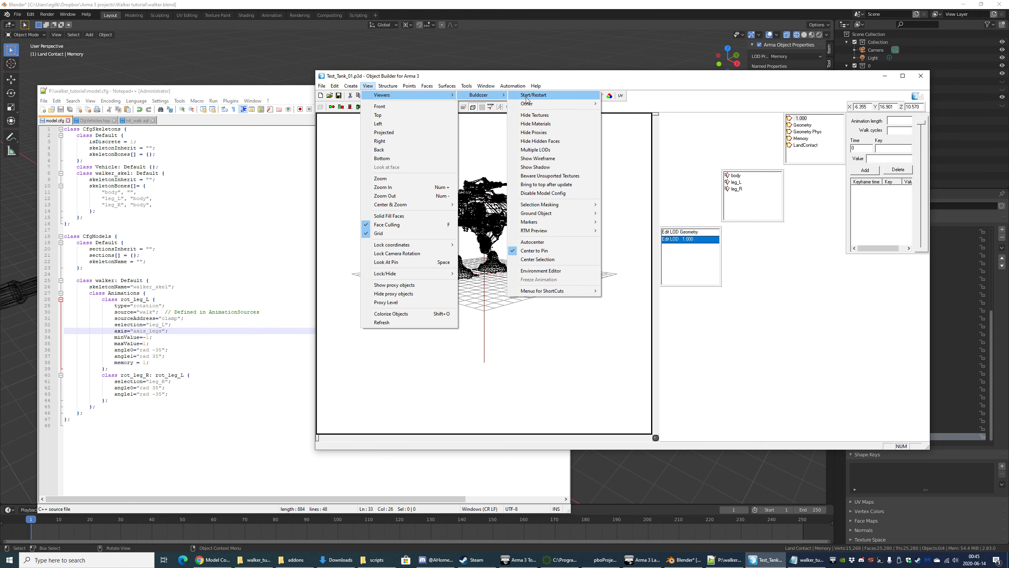
pyautogui.click(528, 99)
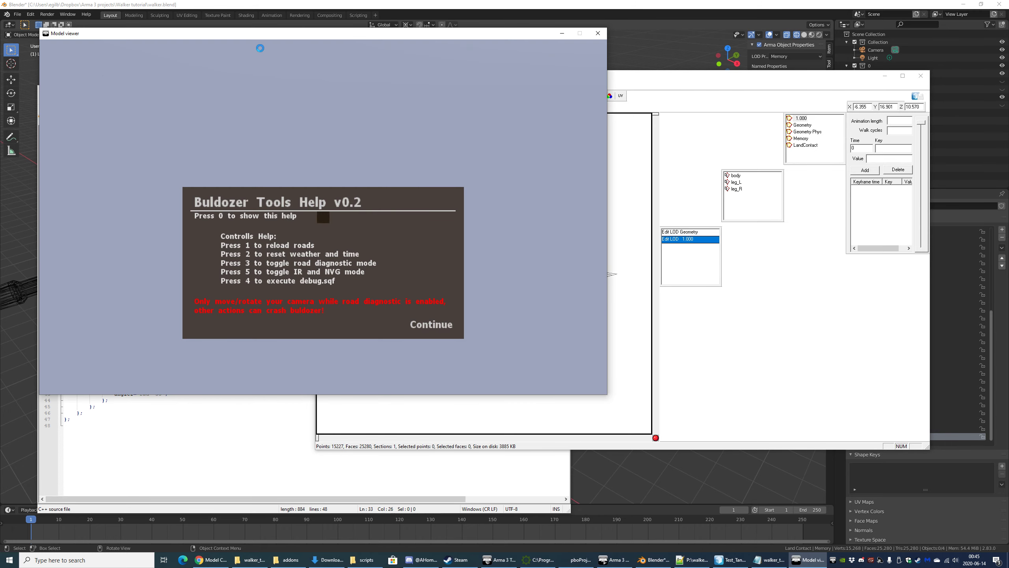
pyautogui.scroll(-3, 323, 217)
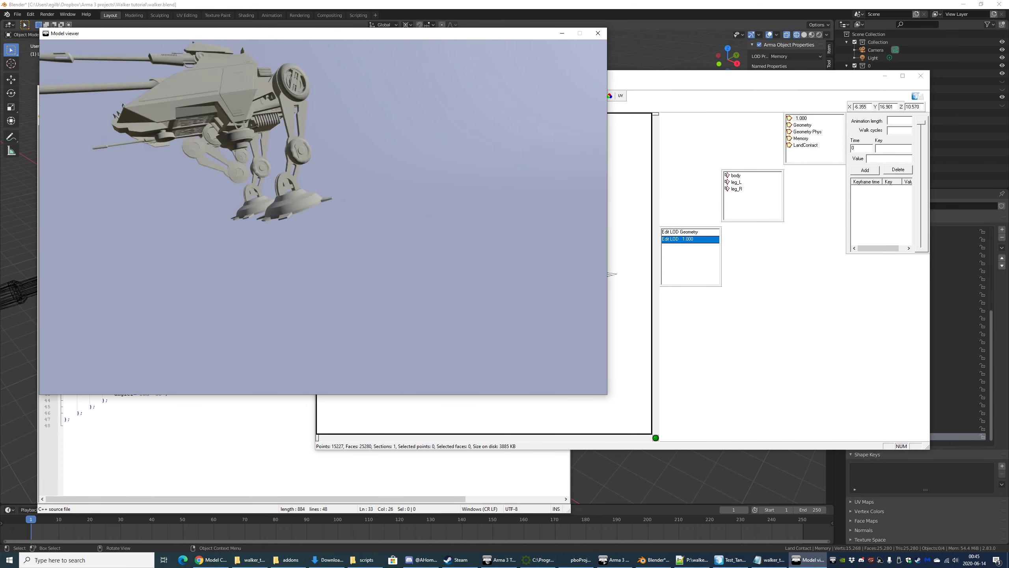
pyautogui.moveTo(322, 217); pyautogui.dragTo(369, 218)
pyautogui.press('Escape')
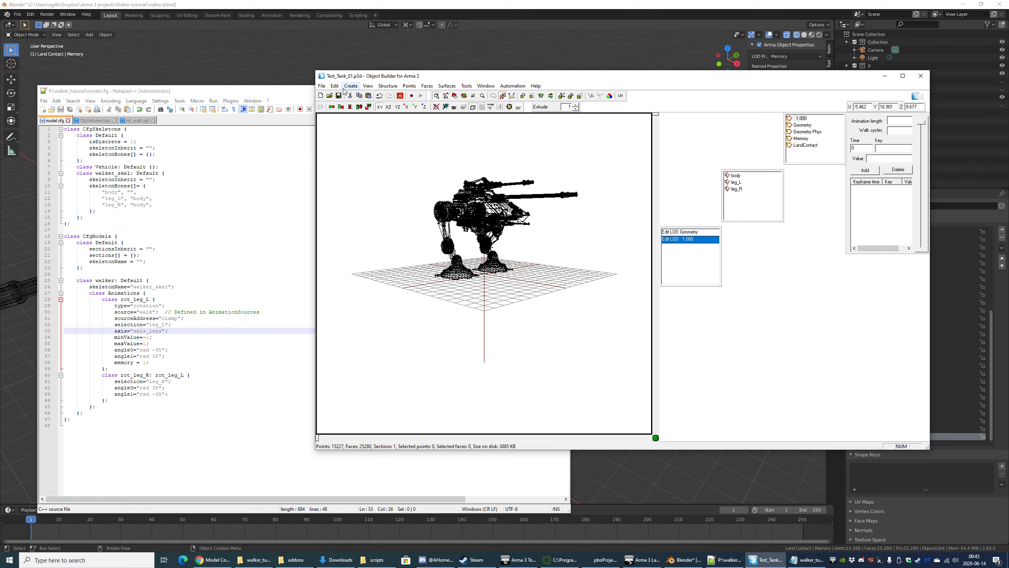
# Open walker.p3d in Object Builder and launch its Buldozer preview
pyautogui.click(329, 96)
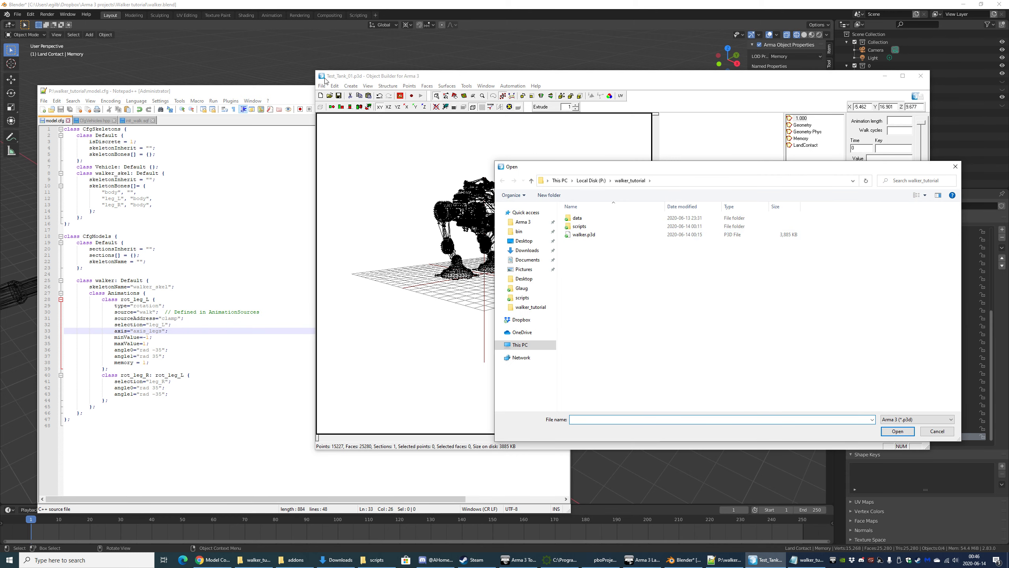
pyautogui.doubleClick(586, 235)
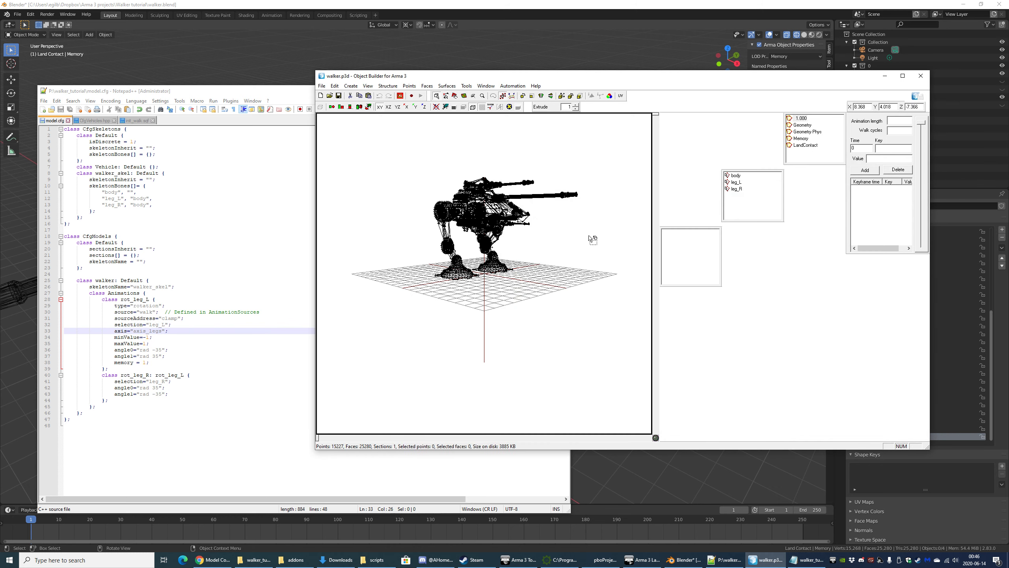
pyautogui.doubleClick(100, 281)
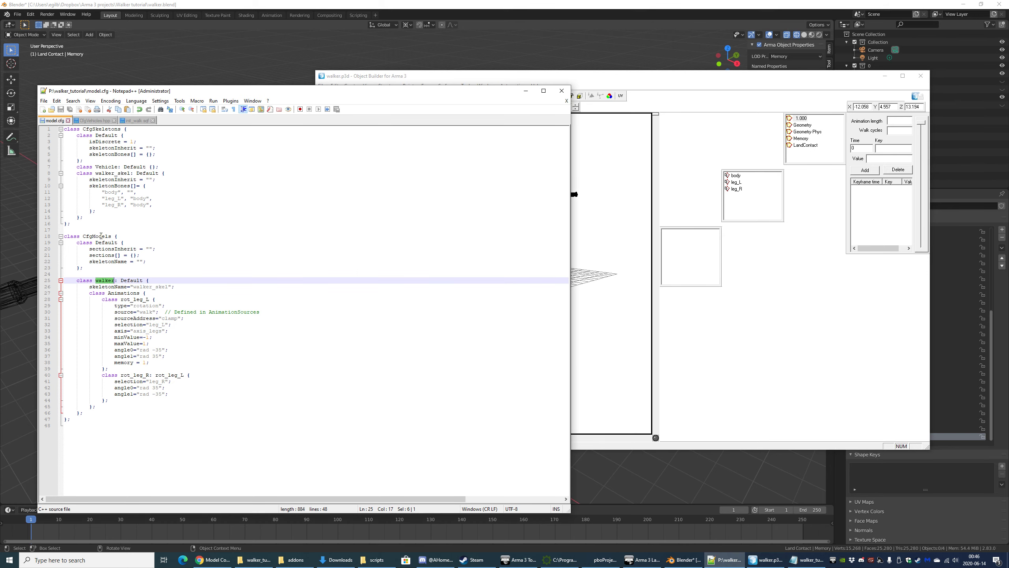
pyautogui.click(477, 86)
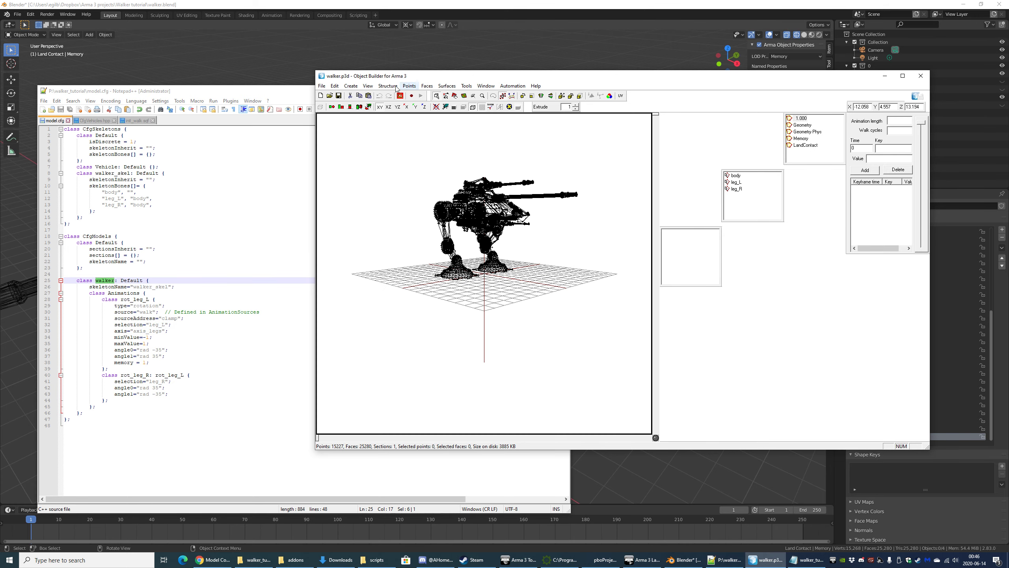
pyautogui.click(369, 86)
pyautogui.moveTo(380, 96)
pyautogui.moveTo(477, 96)
pyautogui.click(528, 98)
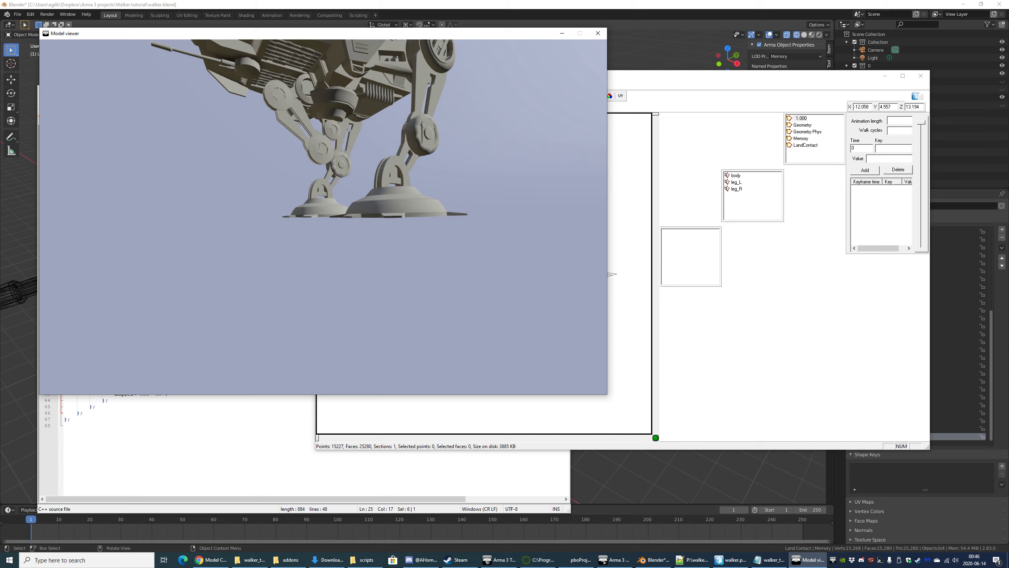
# Sweep the walk source from -1 to 1 to swing the legs, then close Buldozer
pyautogui.scroll(5, 323, 217)
pyautogui.scroll(-5, 323, 217)
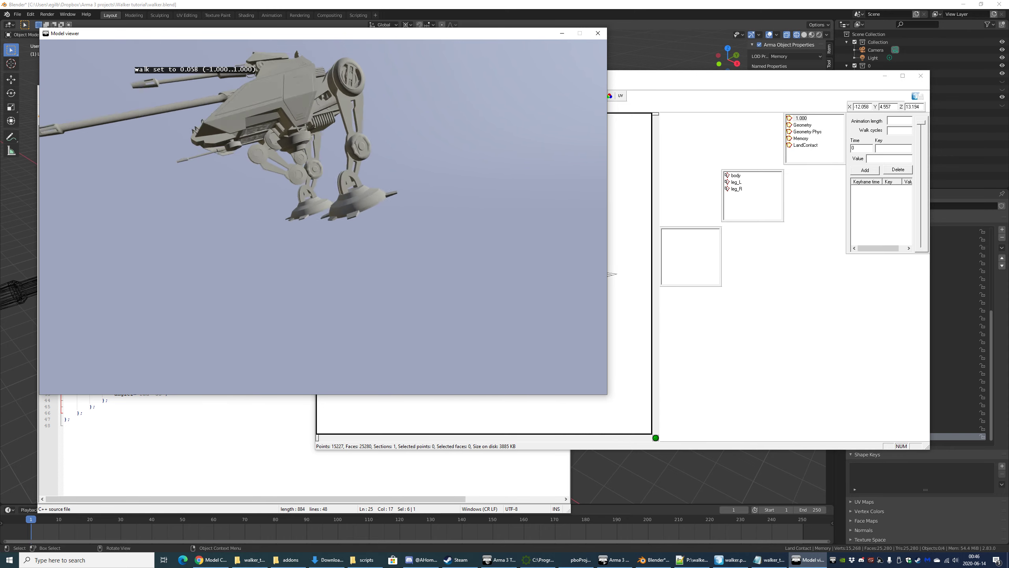
pyautogui.scroll(5, 323, 217)
pyautogui.scroll(-3, 322, 217)
pyautogui.scroll(-12, 318, 140)
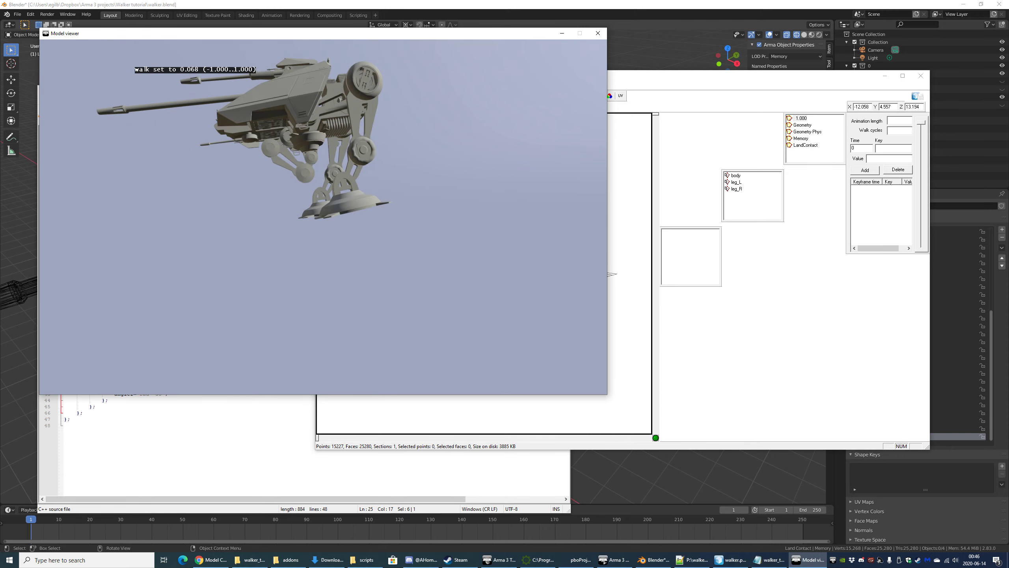
pyautogui.scroll(10, 314, 147)
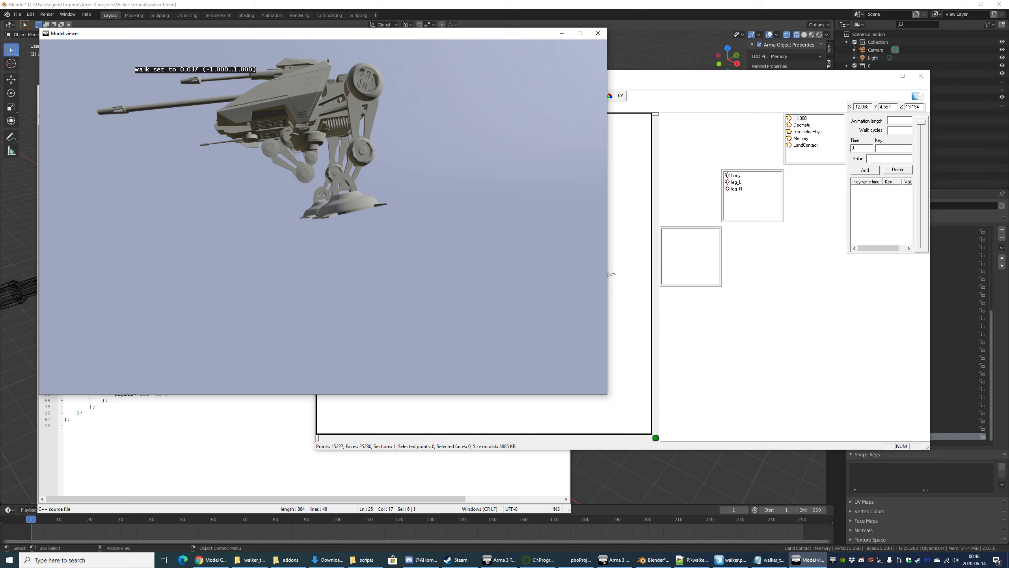
pyautogui.scroll(1, 344, 151)
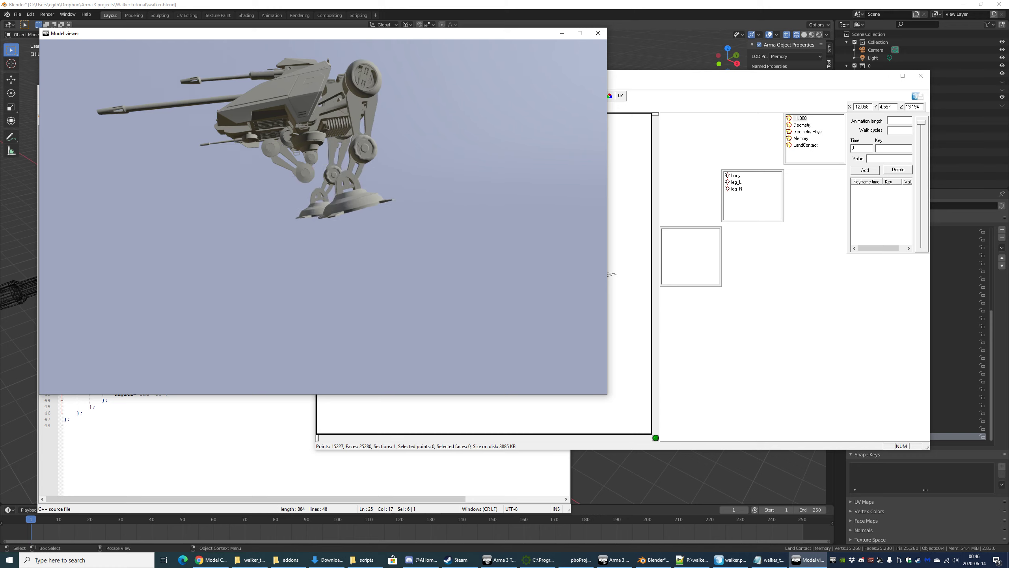
pyautogui.scroll(-1, 338, 147)
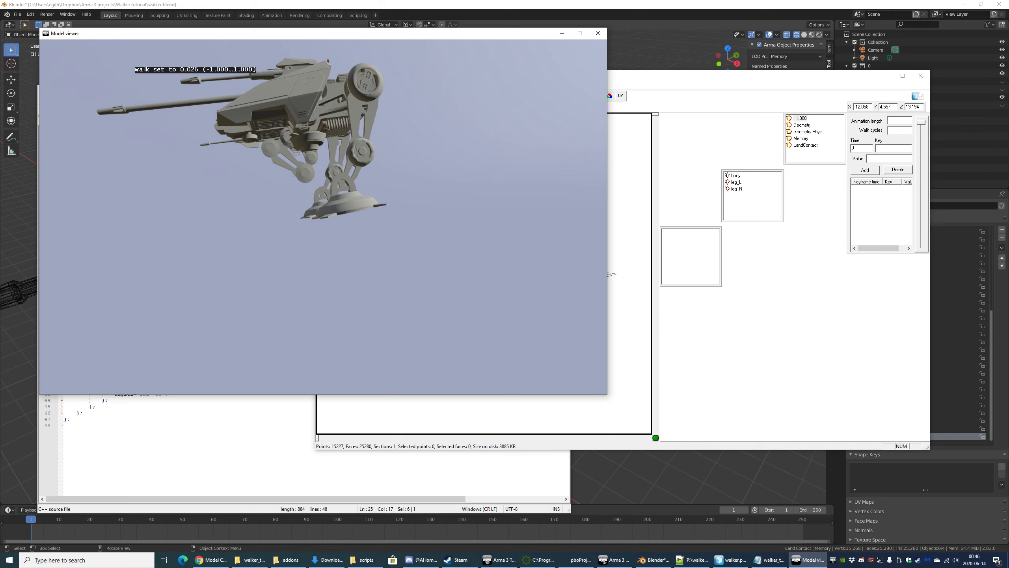
pyautogui.scroll(10, 342, 135)
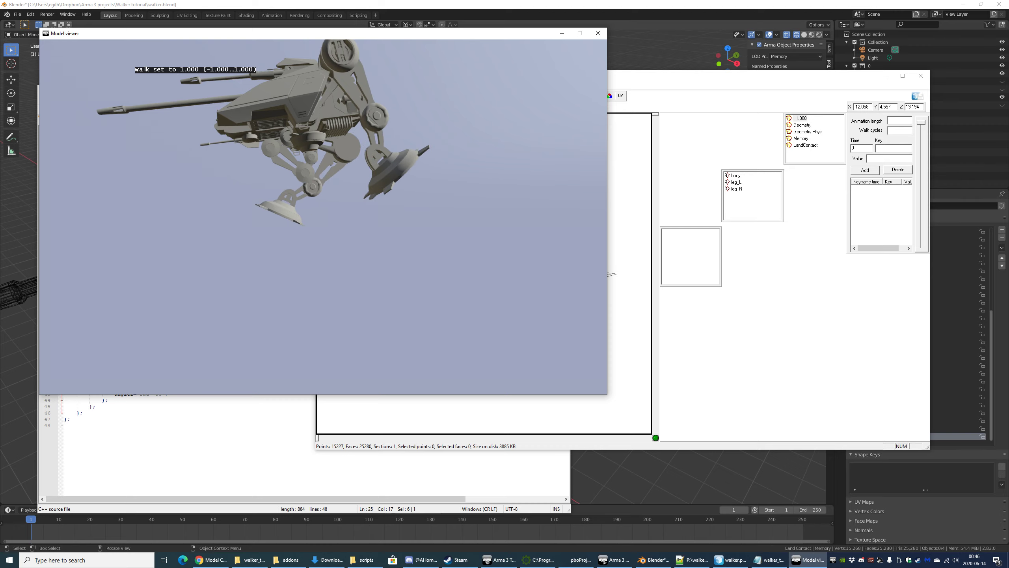
pyautogui.scroll(-12, 342, 136)
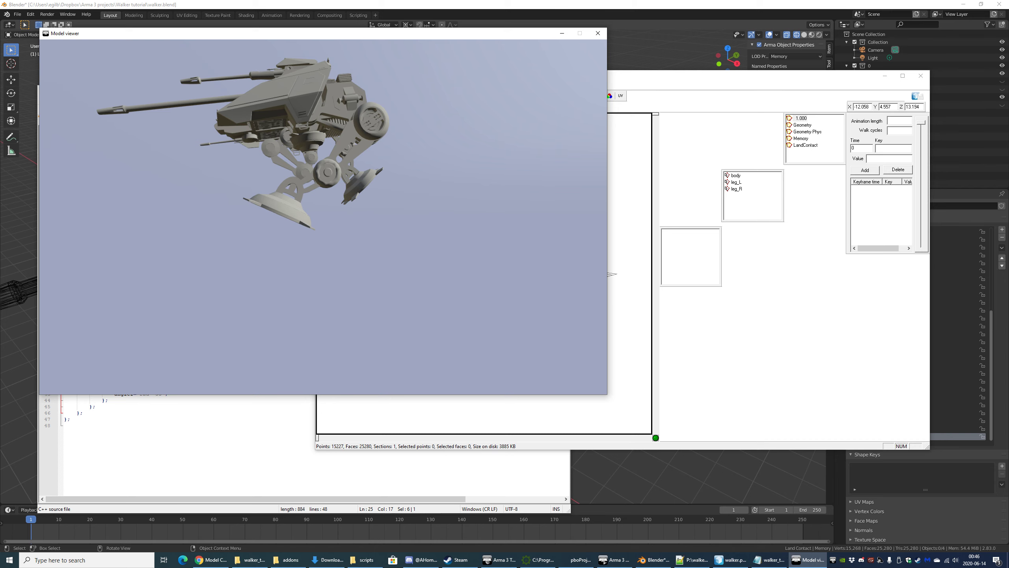
pyautogui.press('Escape')
# In model.cfg, go over rot_leg_L's leg_L selection, minValue and angle0/angle1 lines
pyautogui.click(233, 341)
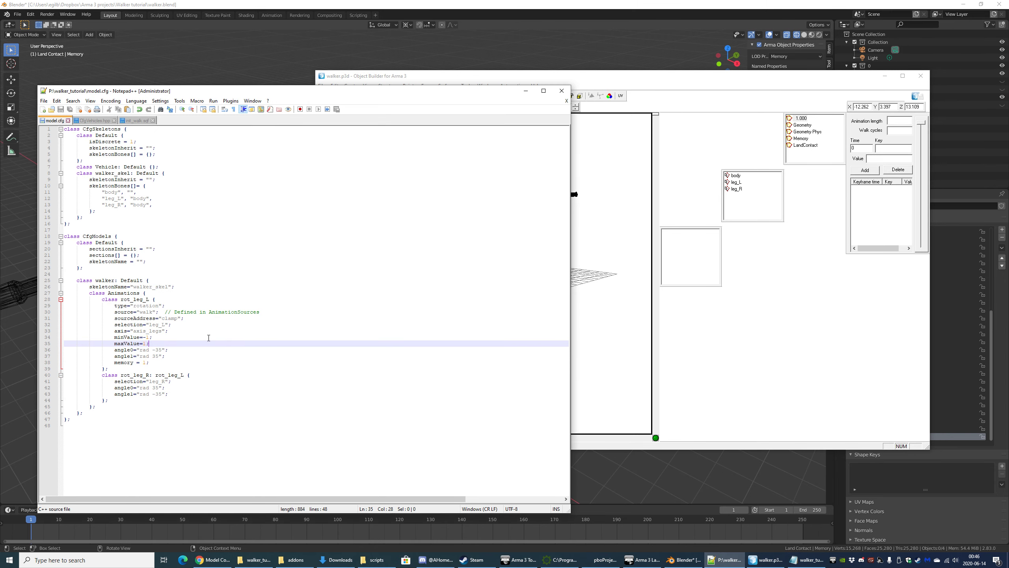
pyautogui.press('Up')
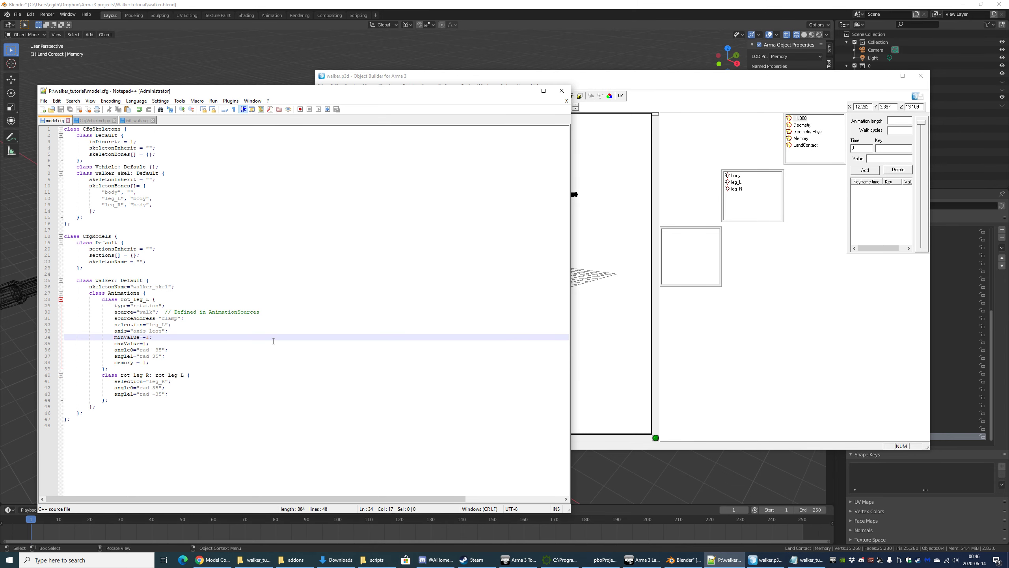
pyautogui.press('Up')
pyautogui.press('Up')
pyautogui.hotkey('ctrl', 'shift', 'Left')
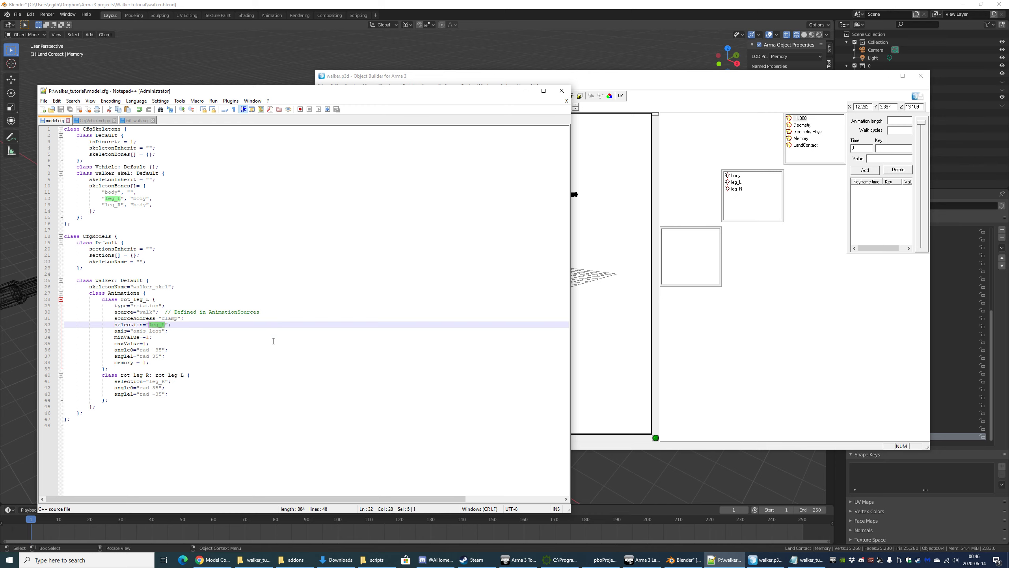
pyautogui.press('Down')
pyautogui.press('Down')
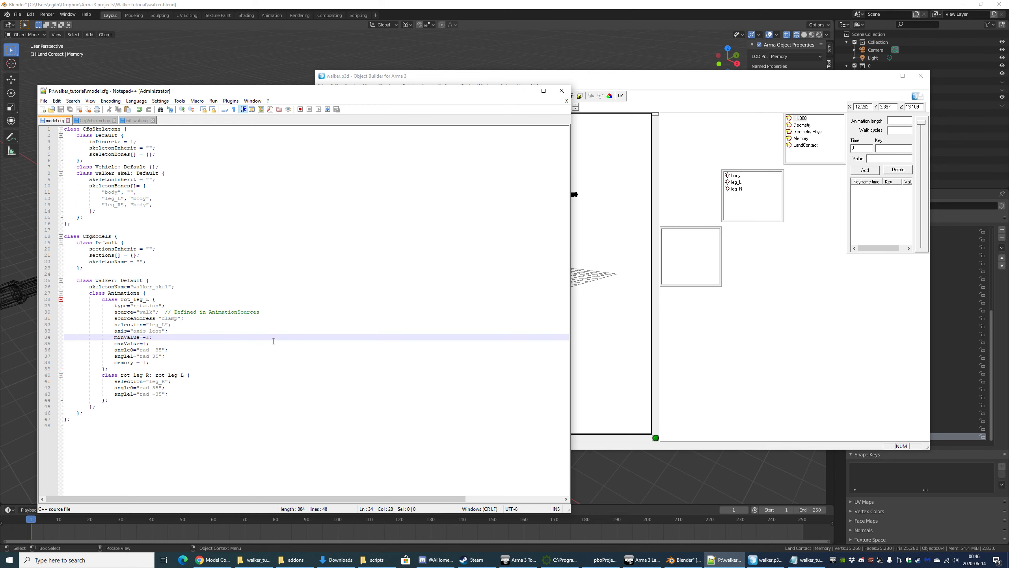
pyautogui.hotkey('shift', 'Home')
pyautogui.press('Right')
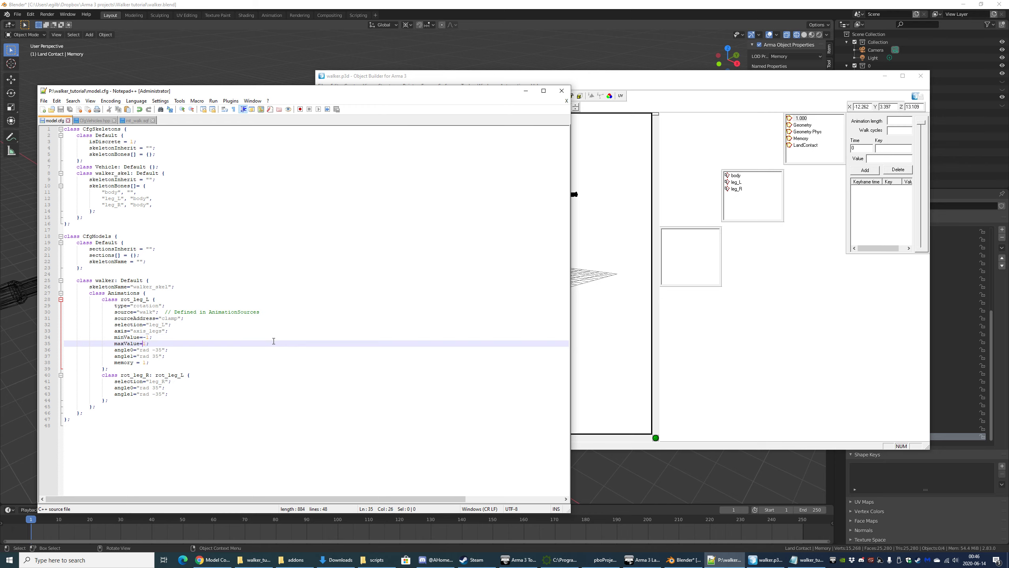
pyautogui.press('Right')
pyautogui.press('Down')
pyautogui.press('Down')
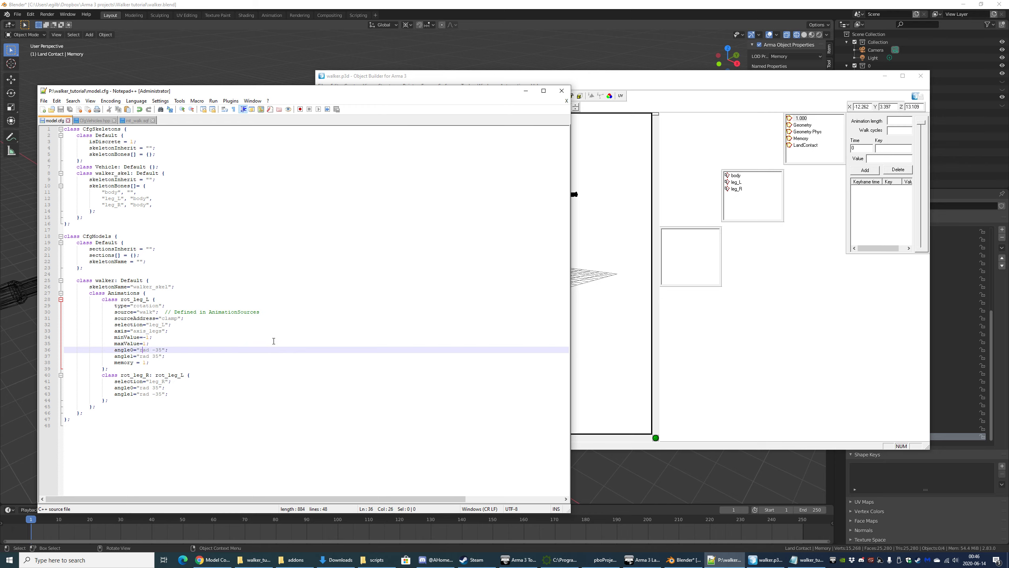
pyautogui.press('Left')
pyautogui.press('Left')
pyautogui.press('Down')
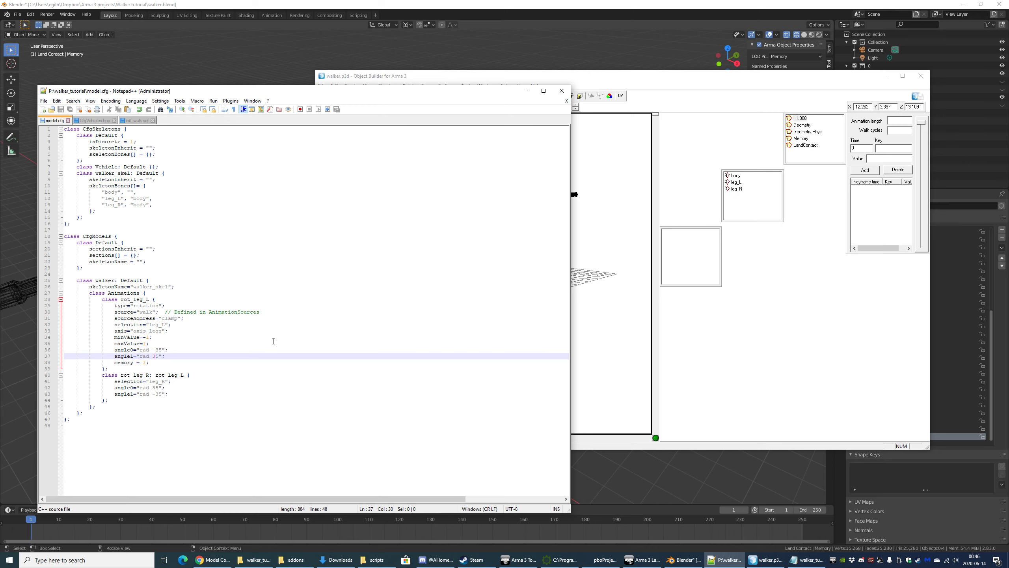
pyautogui.press('Left')
pyautogui.hotkey('shift', 'Right')
pyautogui.hotkey('shift', 'Right')
pyautogui.press('Down')
pyautogui.press('Down')
pyautogui.press('Down')
pyautogui.press('Down')
pyautogui.press('Up')
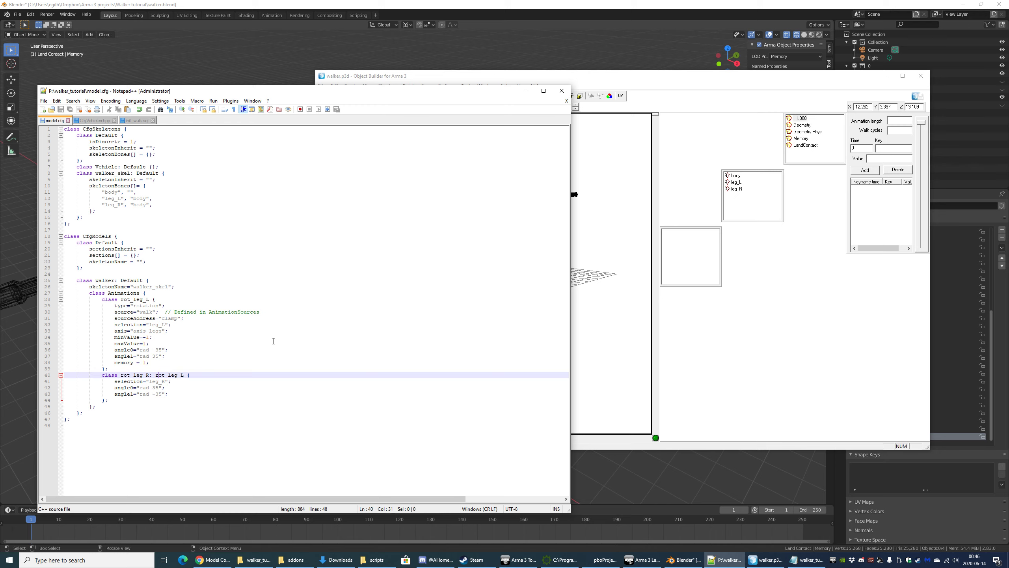
pyautogui.hotkey('shift', 'Down')
pyautogui.hotkey('shift', 'Down')
pyautogui.hotkey('shift', 'Down')
pyautogui.hotkey('shift', 'Down')
pyautogui.hotkey('shift', 'End')
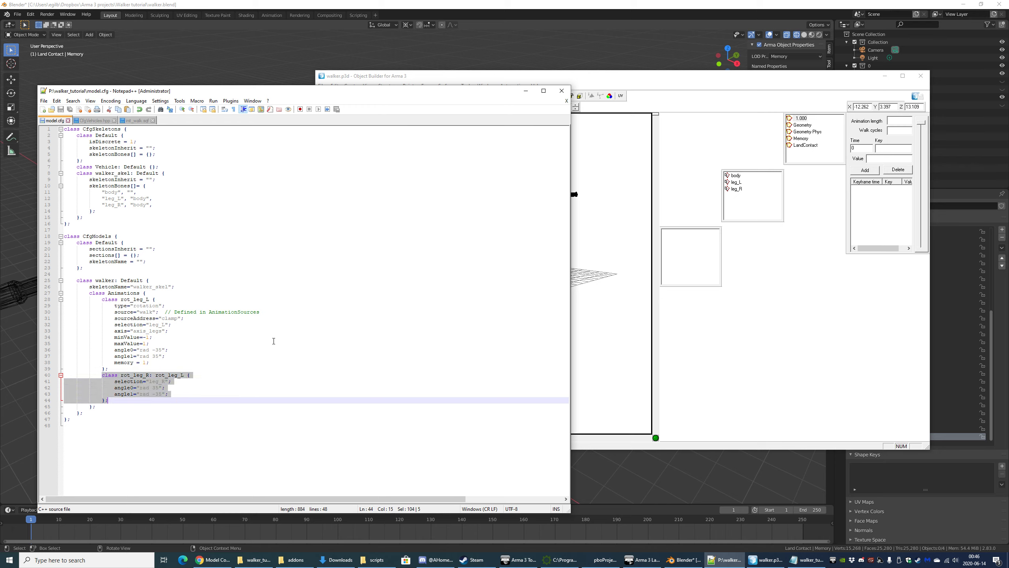
pyautogui.press('Up')
pyautogui.press('Up')
pyautogui.press('Up')
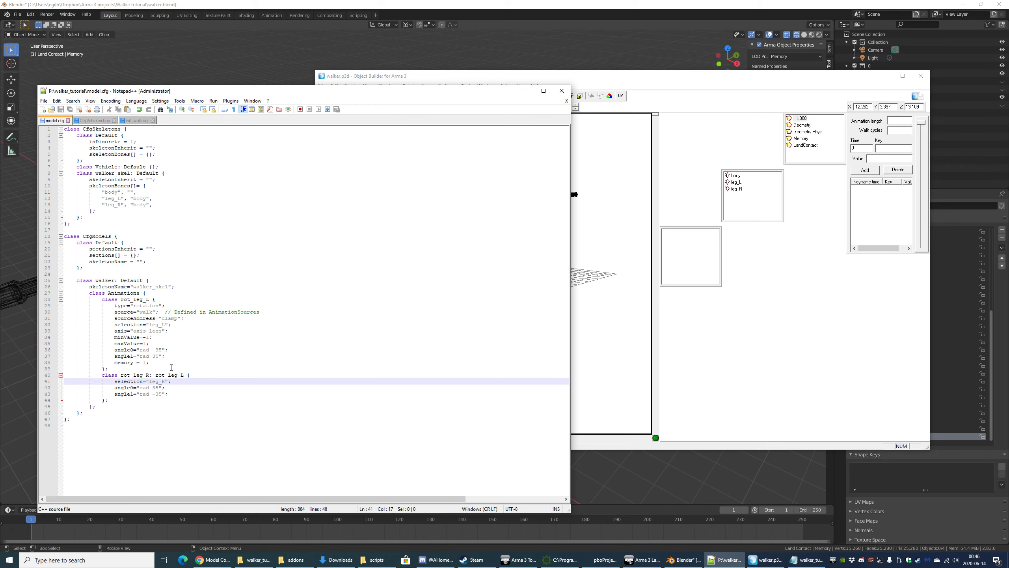
# Give class rot_leg_R: rot_leg_L the overrides selection leg_R, angle0 rad 35, angle1 rad -35
pyautogui.doubleClick(140, 375)
pyautogui.click(181, 382)
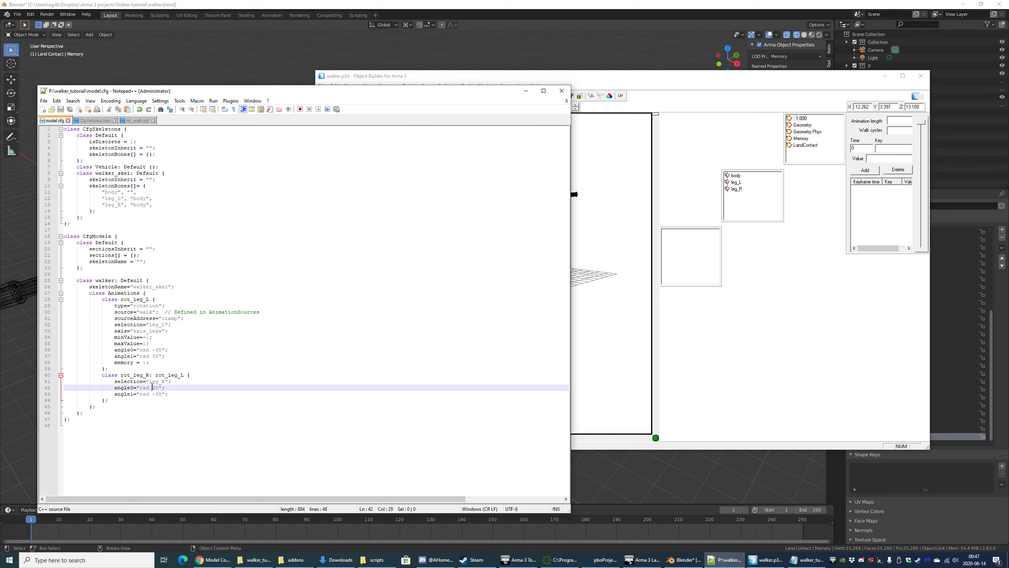
pyautogui.press('Left')
pyautogui.hotkey('ctrl', 'shift', 'Left')
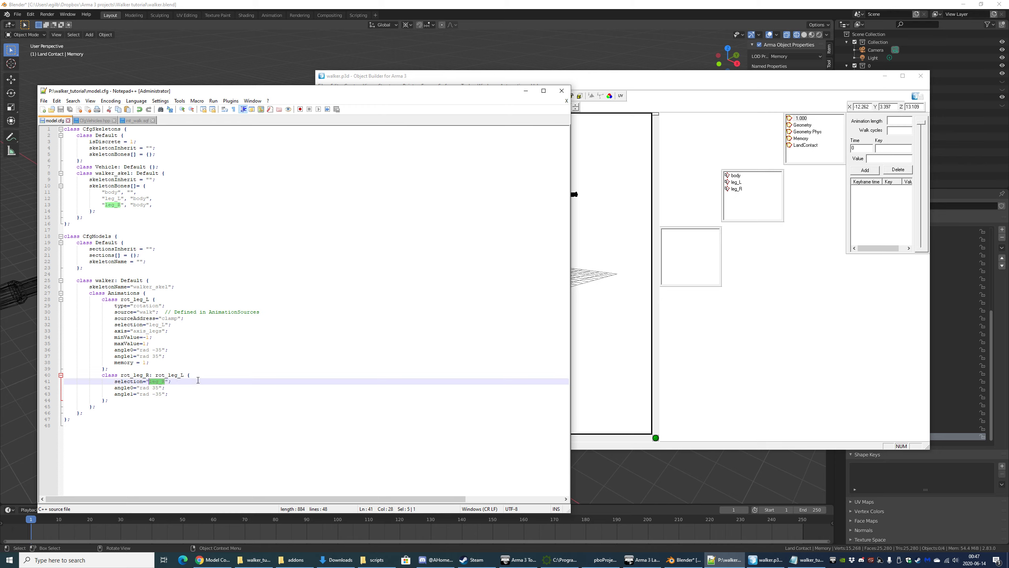
pyautogui.press('Down')
pyautogui.hotkey('ctrl', 'shift', 'Right')
pyautogui.hotkey('ctrl', 'shift', 'Right')
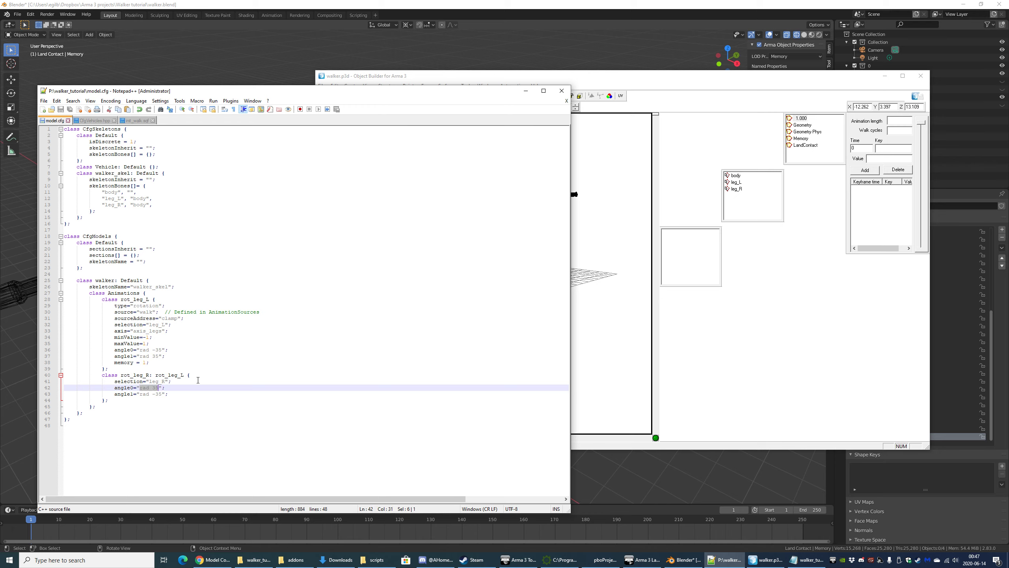
pyautogui.press('Down')
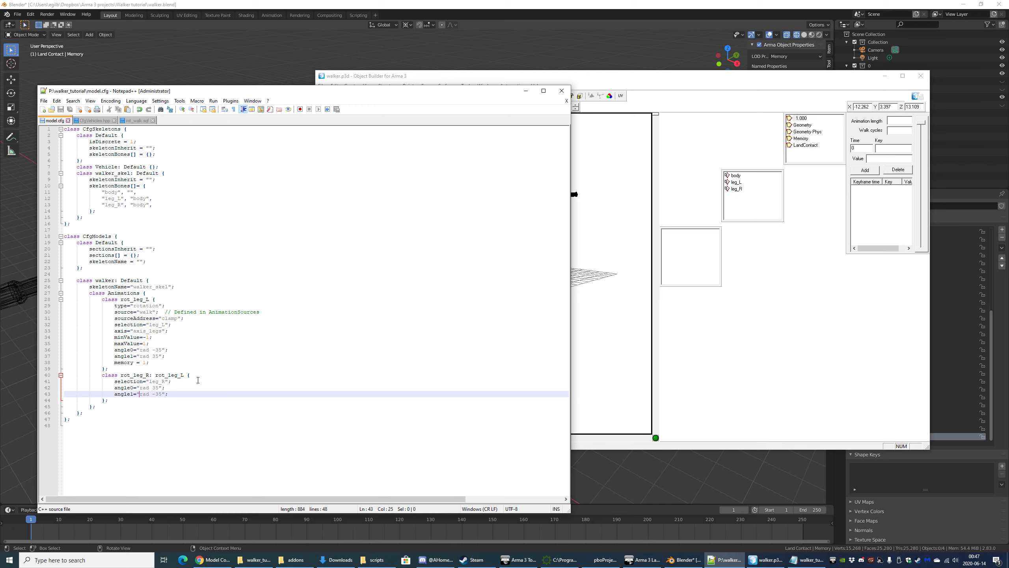
pyautogui.hotkey('shift', 'End')
pyautogui.hotkey('shift', 'Left')
pyautogui.click(191, 381)
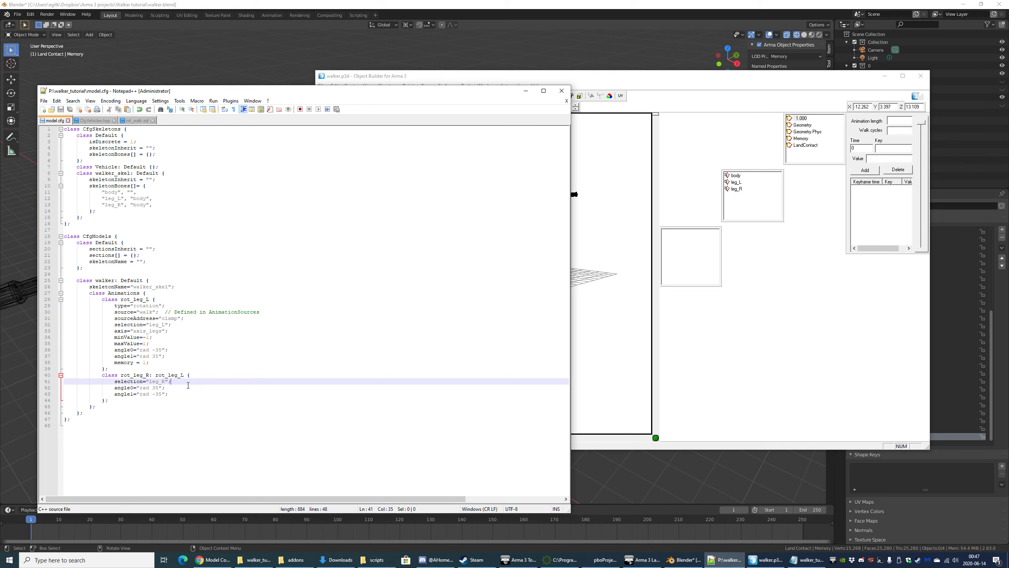
pyautogui.click(179, 394)
pyautogui.moveTo(159, 363); pyautogui.dragTo(118, 326)
pyautogui.click(164, 364)
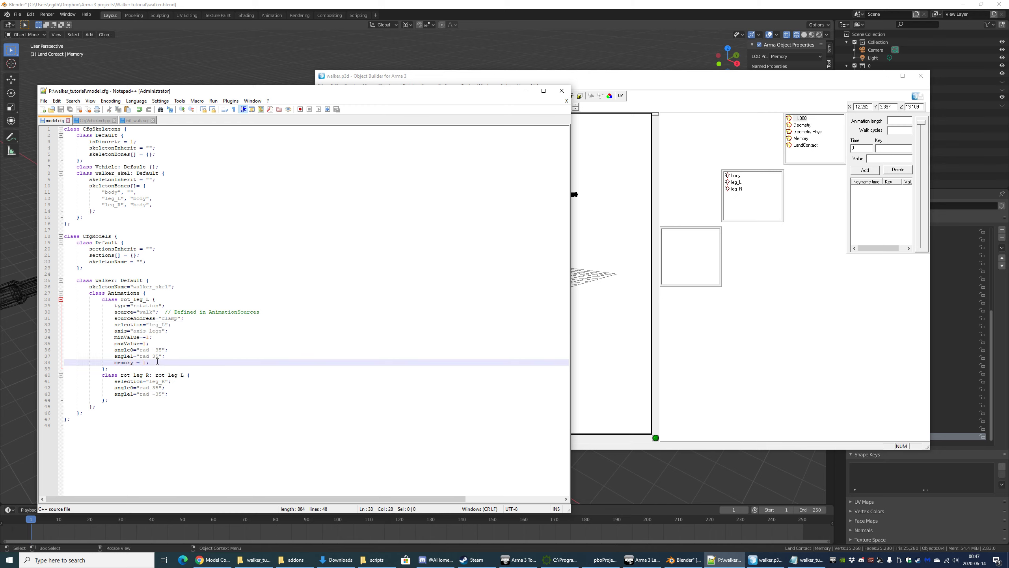
pyautogui.click(220, 392)
pyautogui.hotkey('shift', 'Up')
pyautogui.hotkey('shift', 'Up')
pyautogui.hotkey('shift', 'Home')
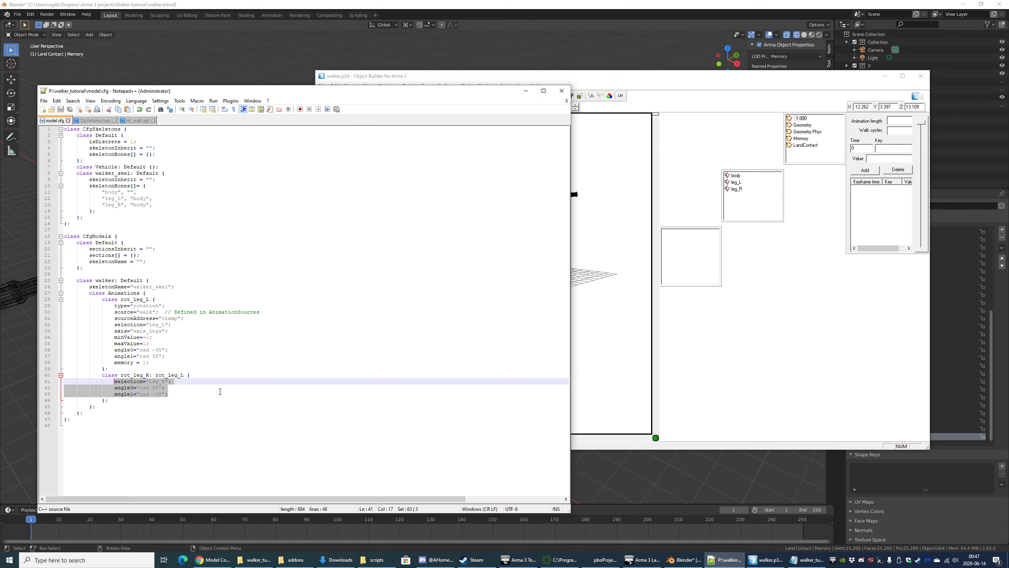
pyautogui.click(220, 391)
# Reposition and enlarge the Notepad++ window, zoom the text, then switch to CfgVehicles.hpp
pyautogui.moveTo(233, 92); pyautogui.dragTo(339, 96)
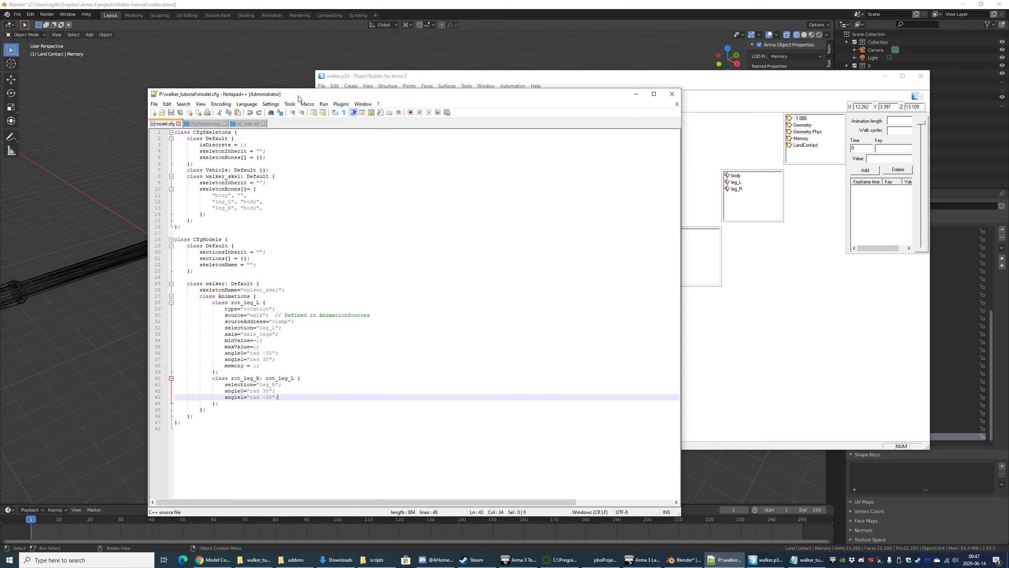
pyautogui.moveTo(284, 96); pyautogui.dragTo(336, 44)
pyautogui.moveTo(726, 465); pyautogui.dragTo(791, 513)
pyautogui.keyDown('ctrl'); pyautogui.scroll(2, 399, 349); pyautogui.keyUp('ctrl')
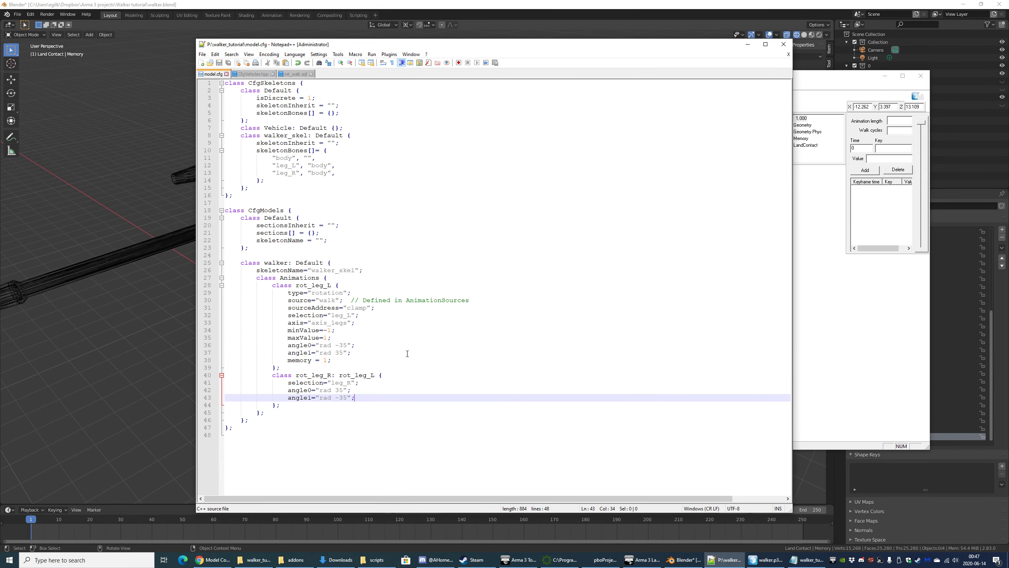
pyautogui.keyDown('ctrl'); pyautogui.scroll(1, 407, 352); pyautogui.keyUp('ctrl')
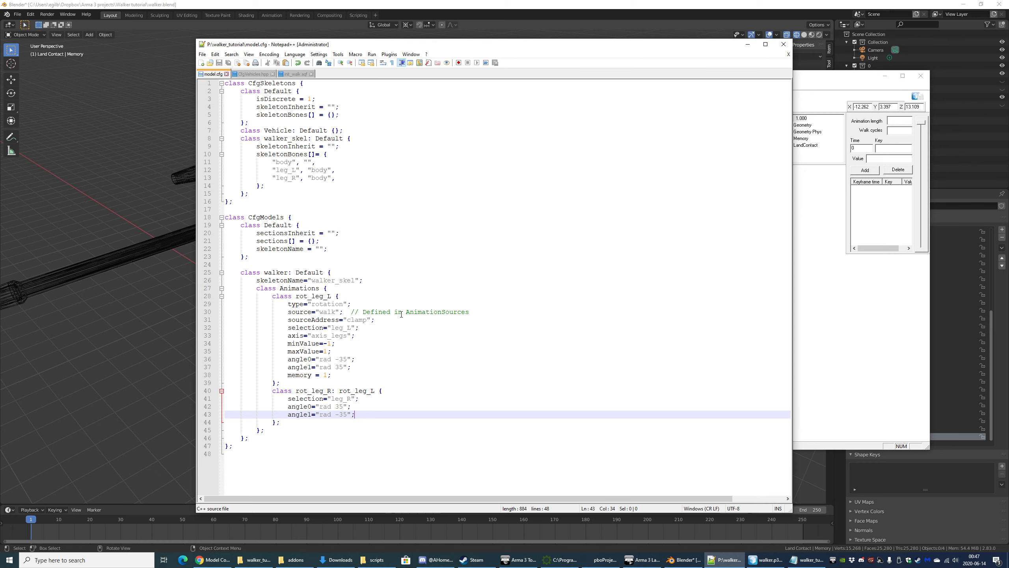
pyautogui.click(255, 74)
# In CfgVehicles.hpp, find the Eventhandlers init line and highlight the init_walk script name
pyautogui.scroll(-1, 428, 246)
pyautogui.scroll(1, 428, 246)
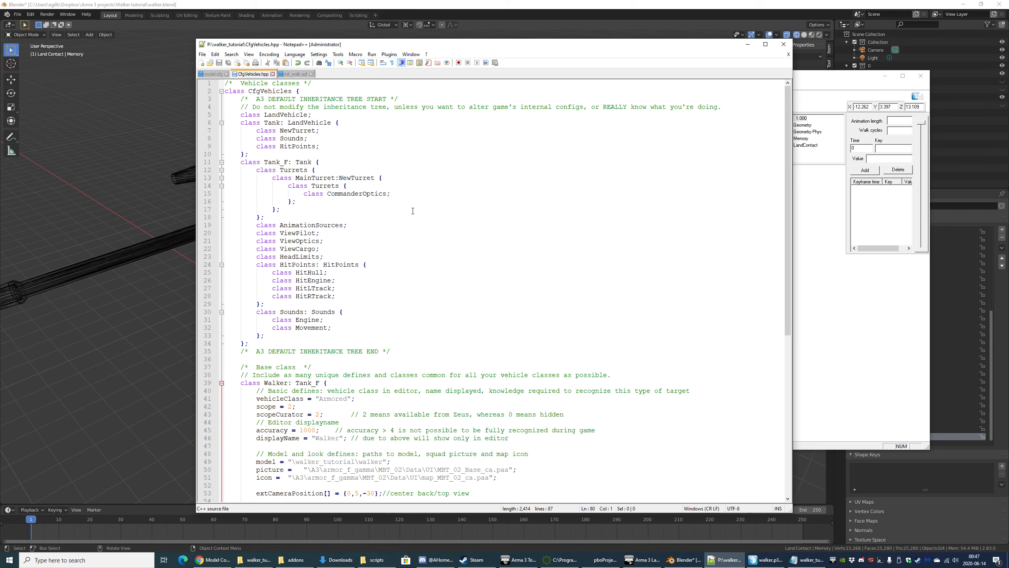
pyautogui.moveTo(785, 204); pyautogui.dragTo(787, 356)
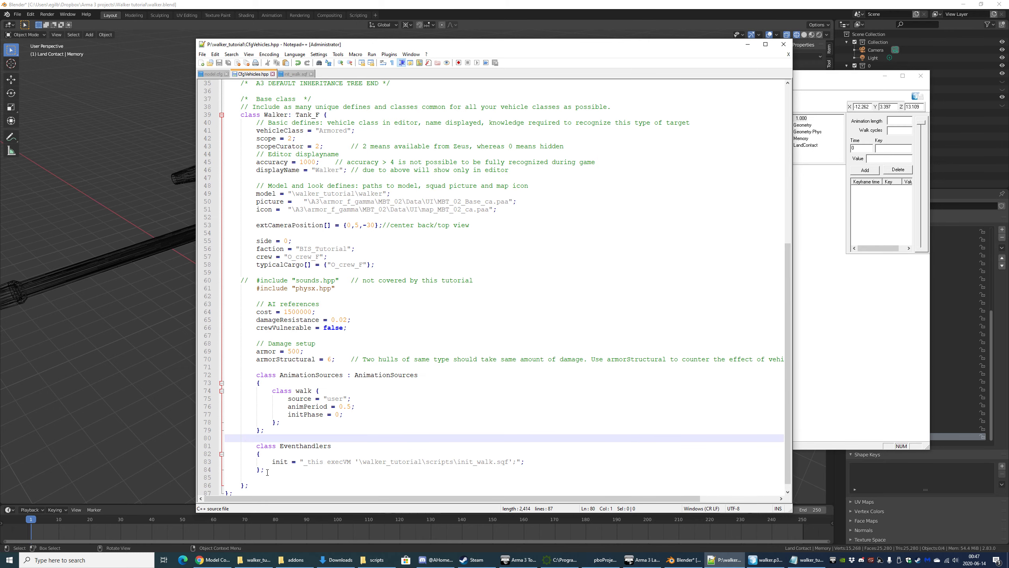
pyautogui.moveTo(273, 470); pyautogui.dragTo(225, 445)
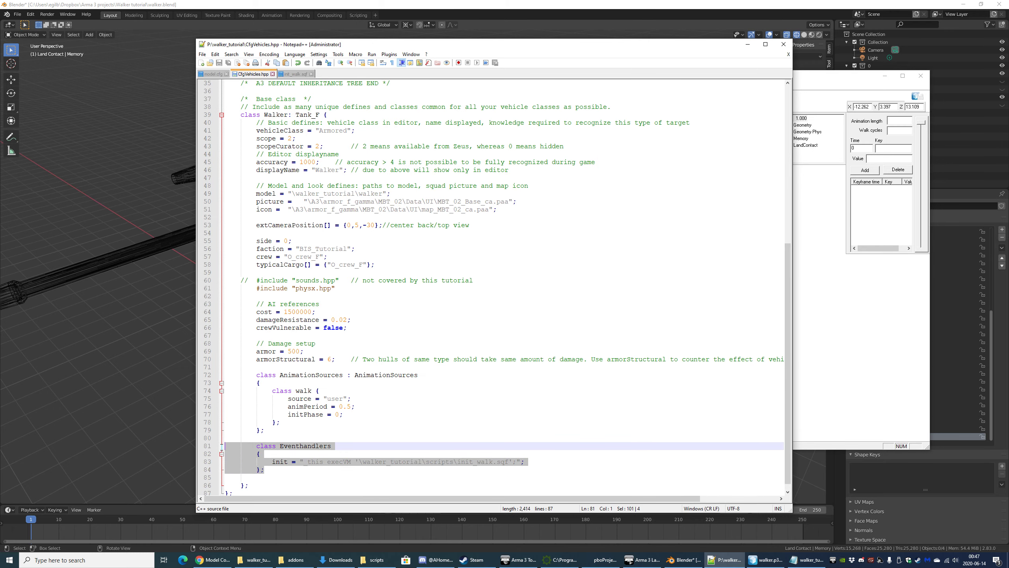
pyautogui.click(293, 468)
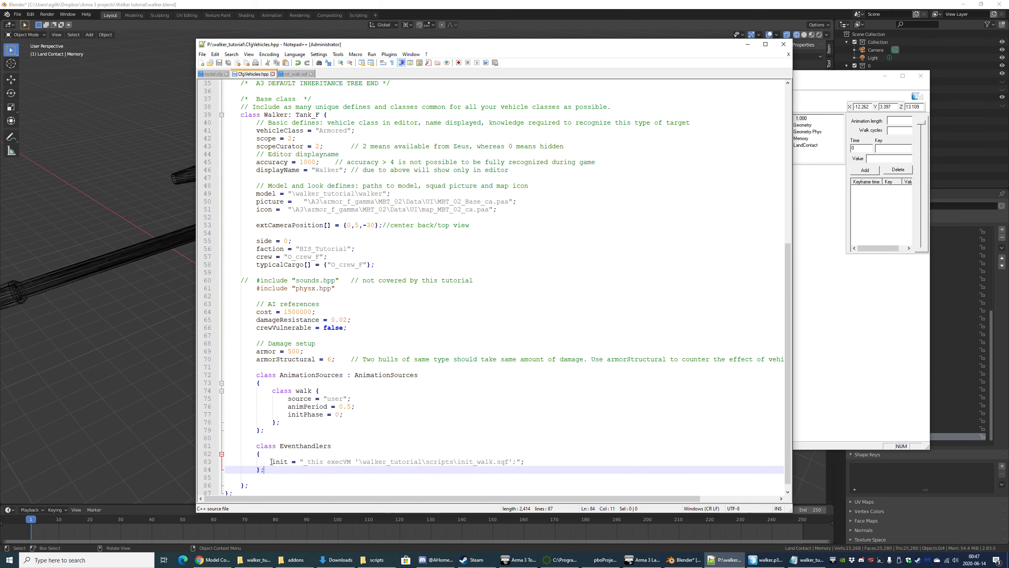
pyautogui.doubleClick(341, 462)
pyautogui.click(340, 462)
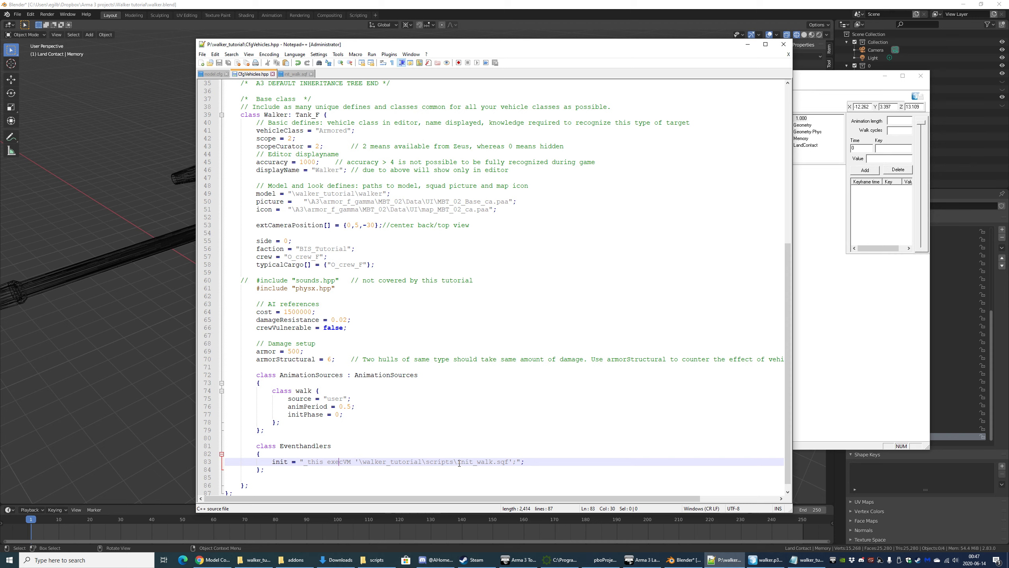
pyautogui.moveTo(457, 462); pyautogui.dragTo(493, 464)
pyautogui.click(382, 561)
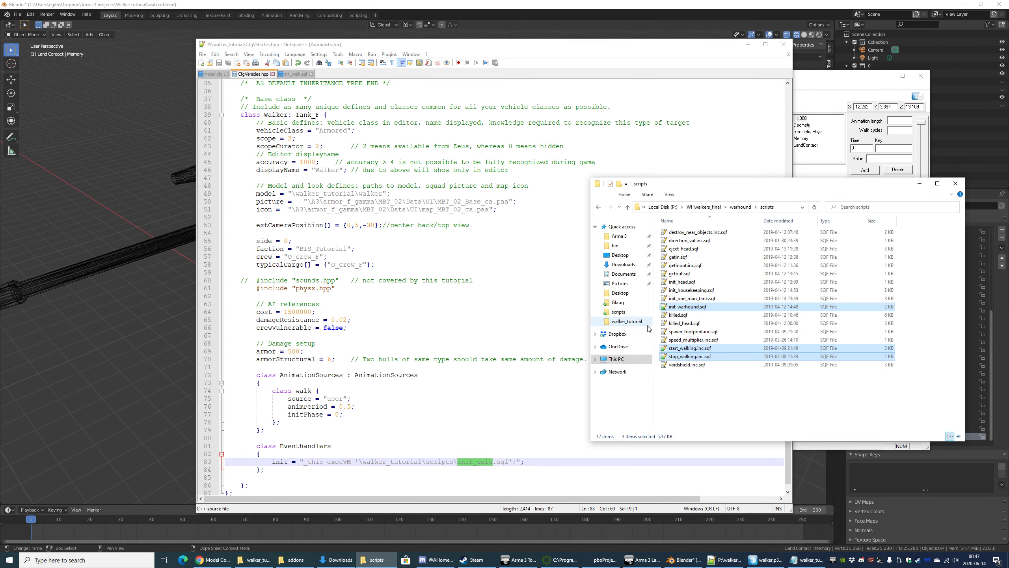
# Open the walker_tutorial scripts folder in File Explorer and select init_walk.sqf
pyautogui.click(919, 183)
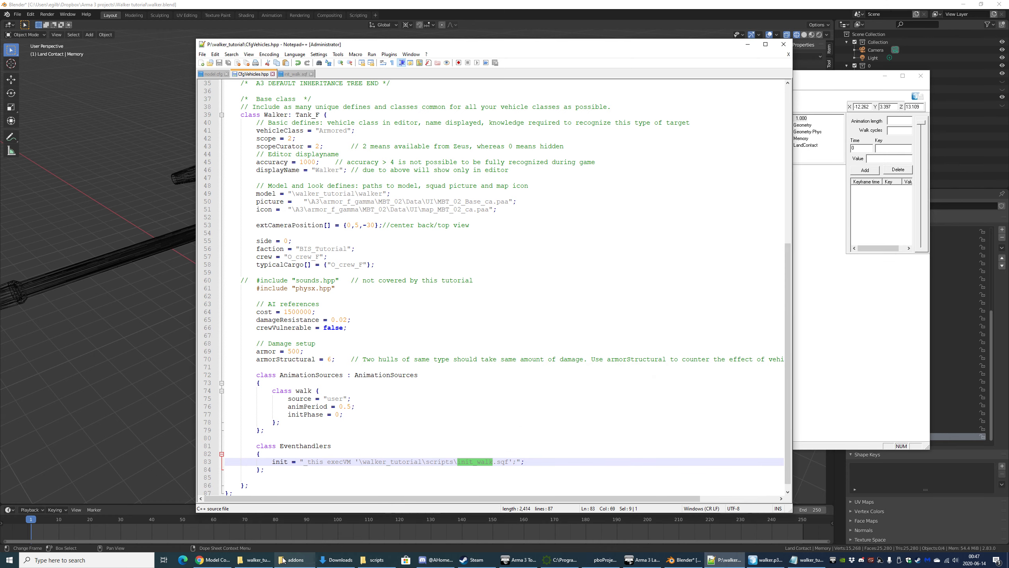
pyautogui.click(254, 560)
pyautogui.doubleClick(117, 321)
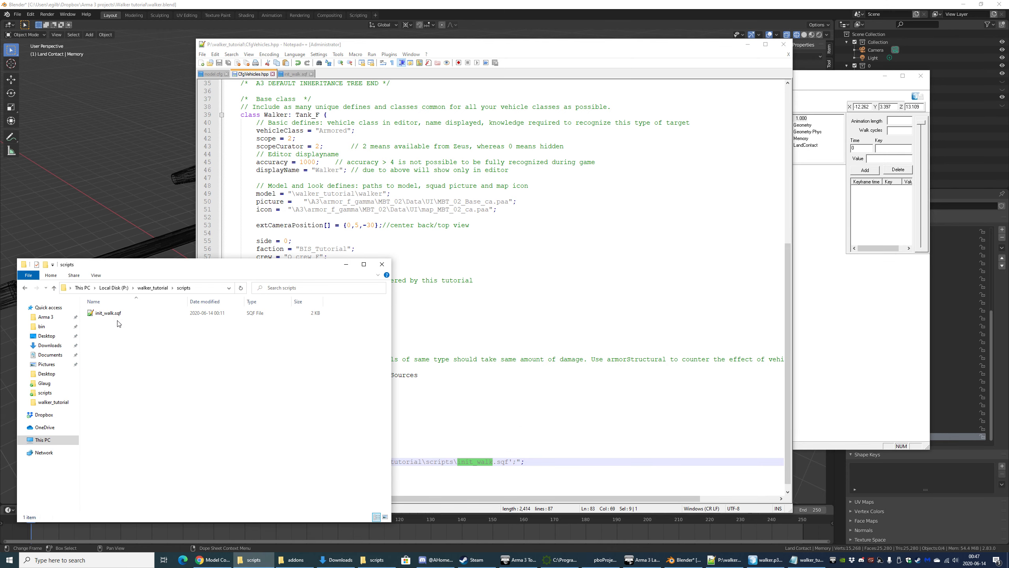
pyautogui.click(167, 315)
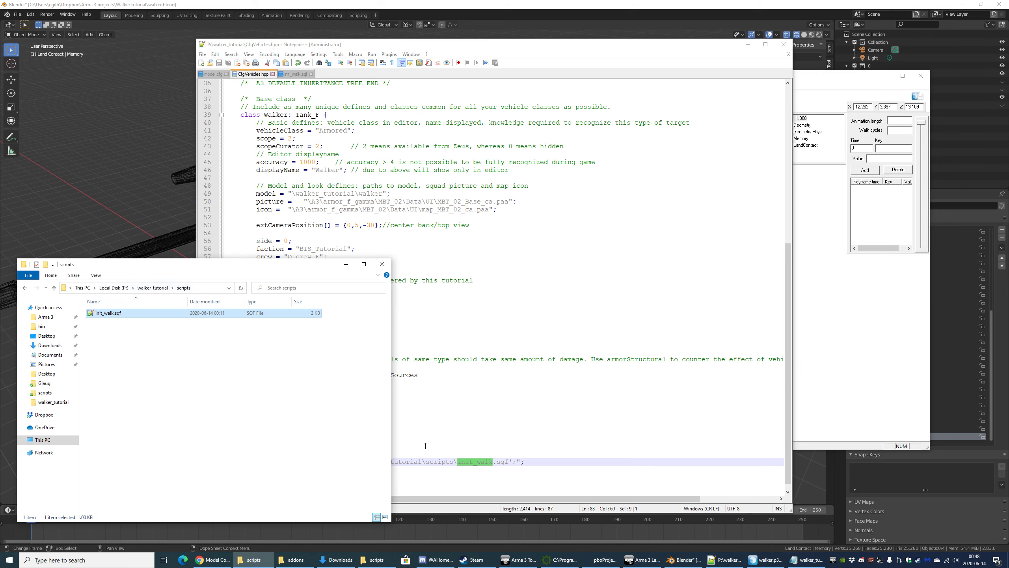
# Compare it with the init_walk script name in the Eventhandlers init line
pyautogui.click(457, 462)
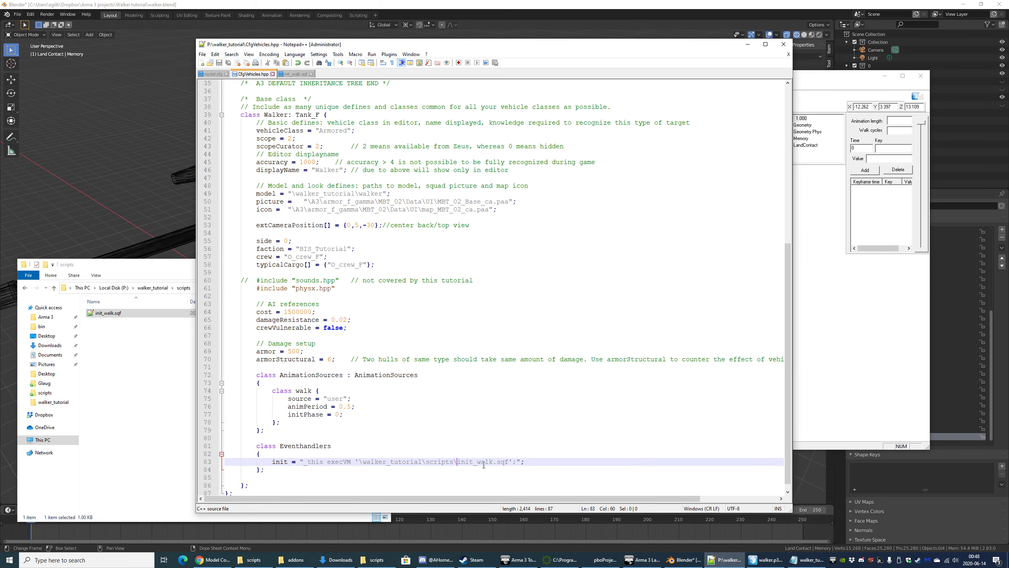
pyautogui.moveTo(493, 462); pyautogui.dragTo(462, 462)
pyautogui.click(472, 463)
# Review the class walk AnimationSources block in CfgVehicles.hpp, then return to model.cfg
pyautogui.click(381, 451)
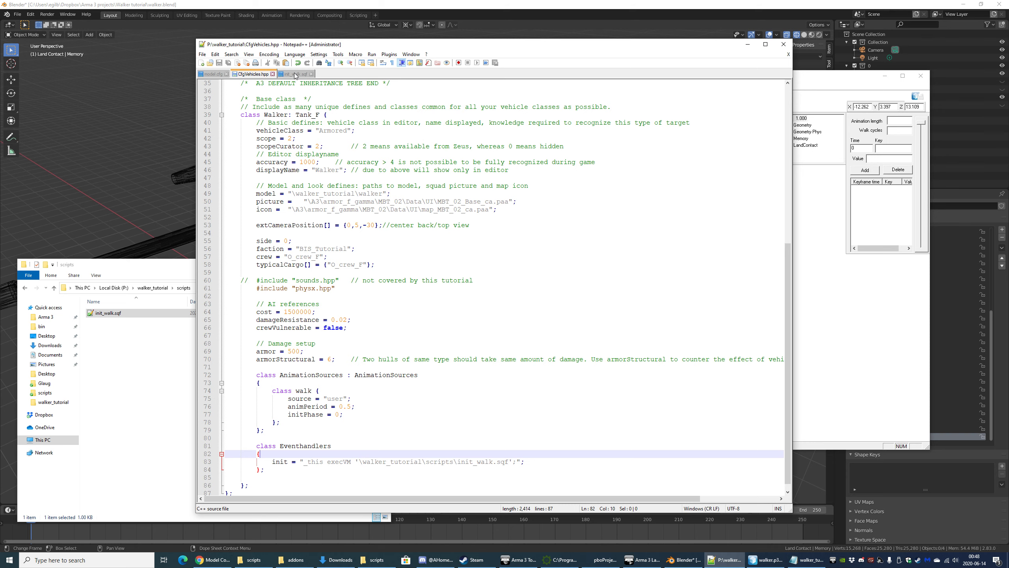
pyautogui.moveTo(291, 423); pyautogui.dragTo(228, 391)
pyautogui.click(311, 416)
pyautogui.moveTo(291, 424); pyautogui.dragTo(227, 374)
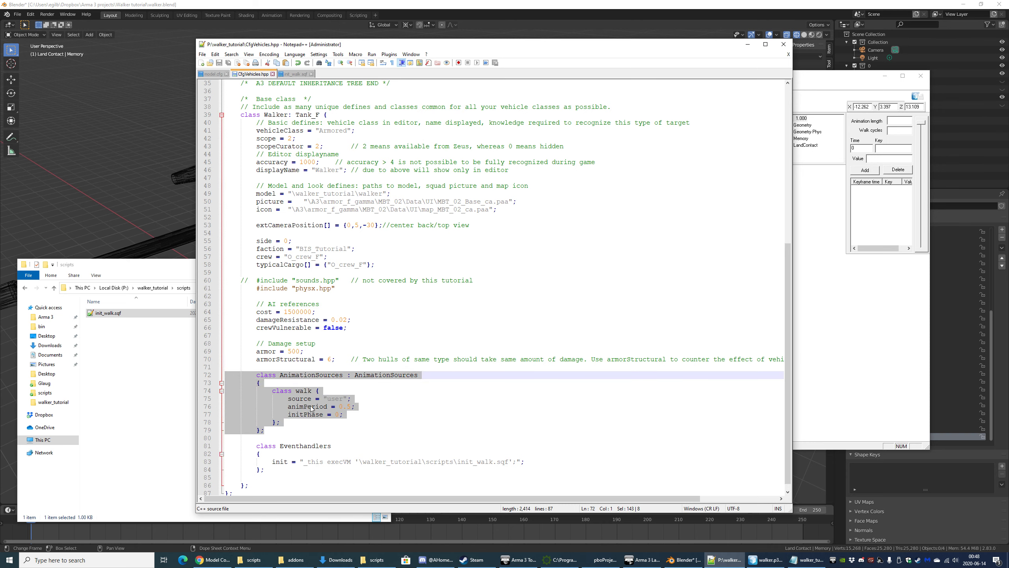
pyautogui.doubleClick(310, 391)
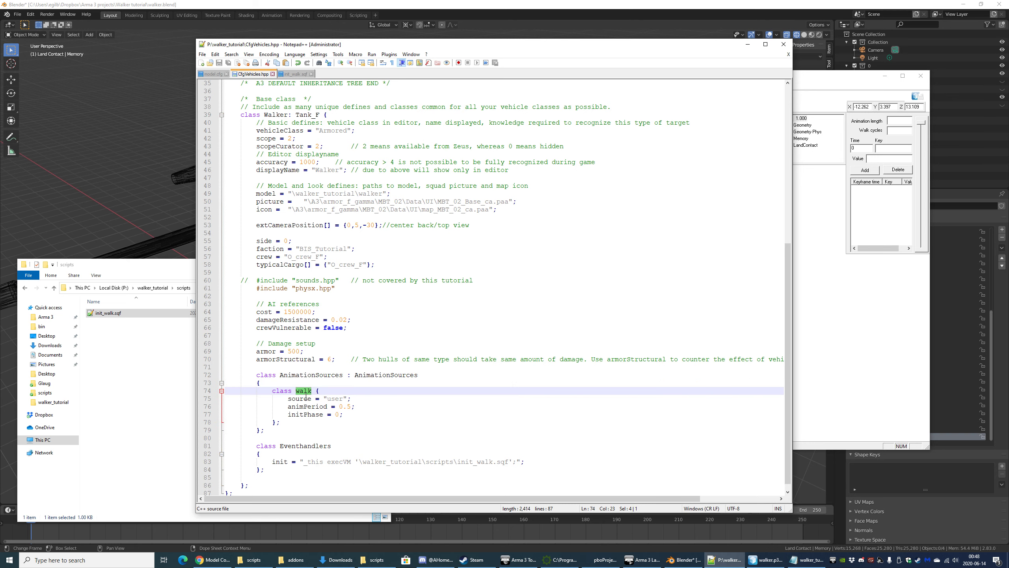
pyautogui.click(213, 74)
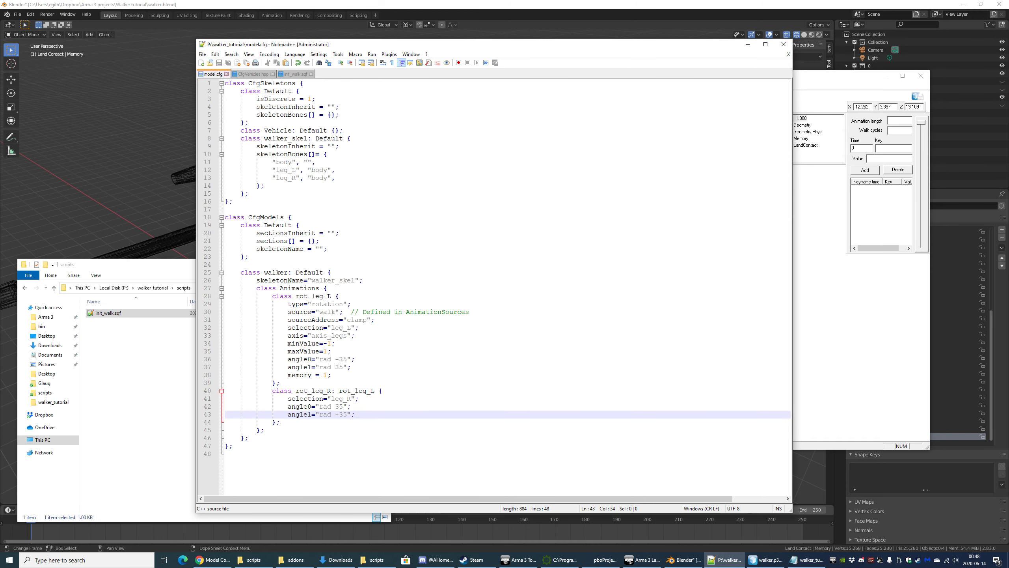